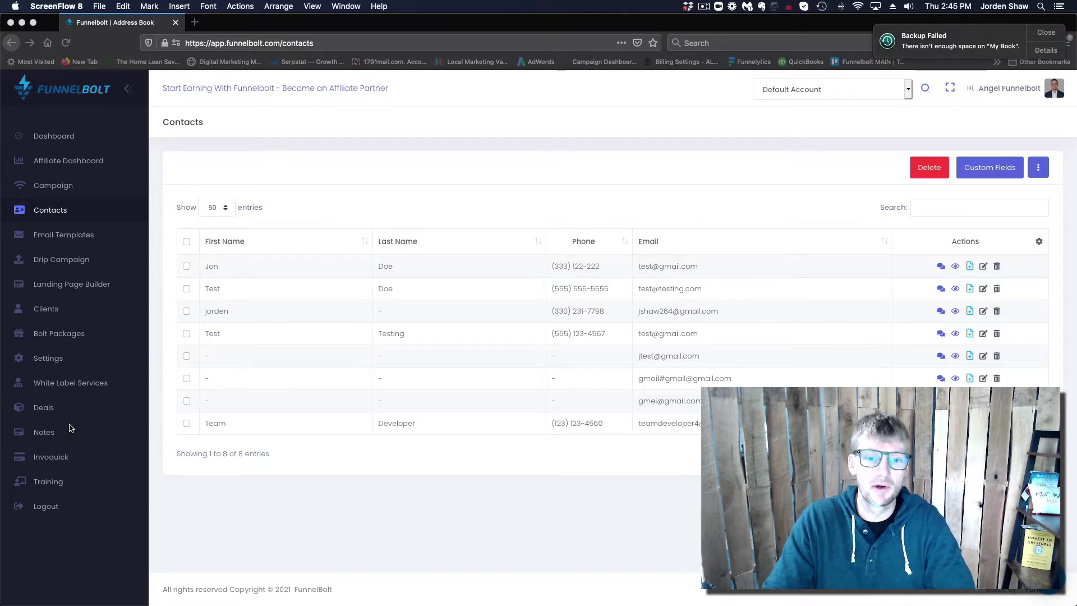
# Open a new Create Campaign form from the Campaign list and scroll to Campaign Sequences.
pyautogui.click(51, 189)
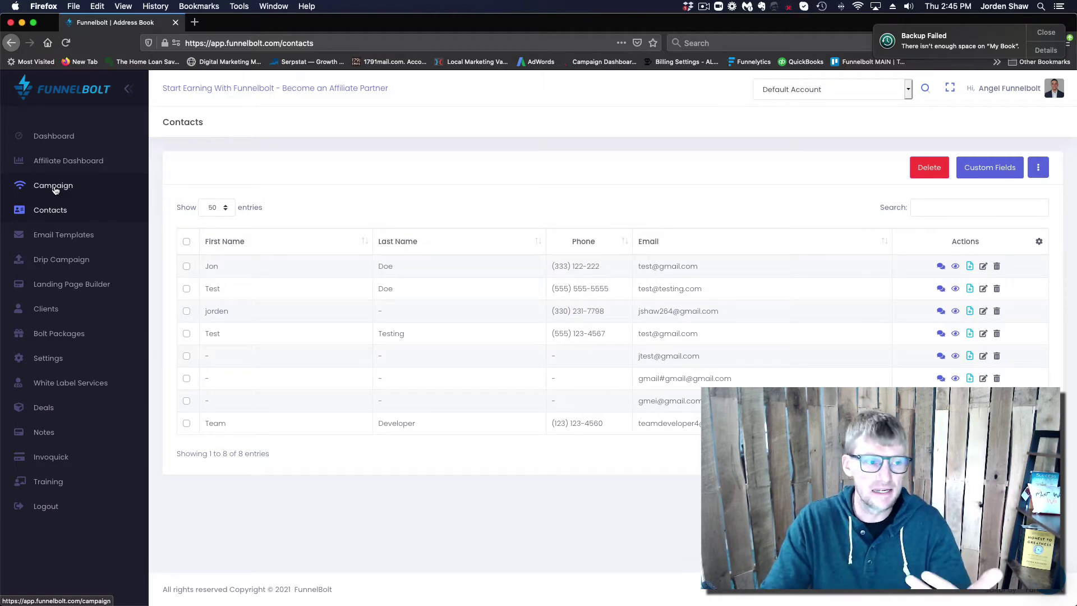
pyautogui.click(55, 188)
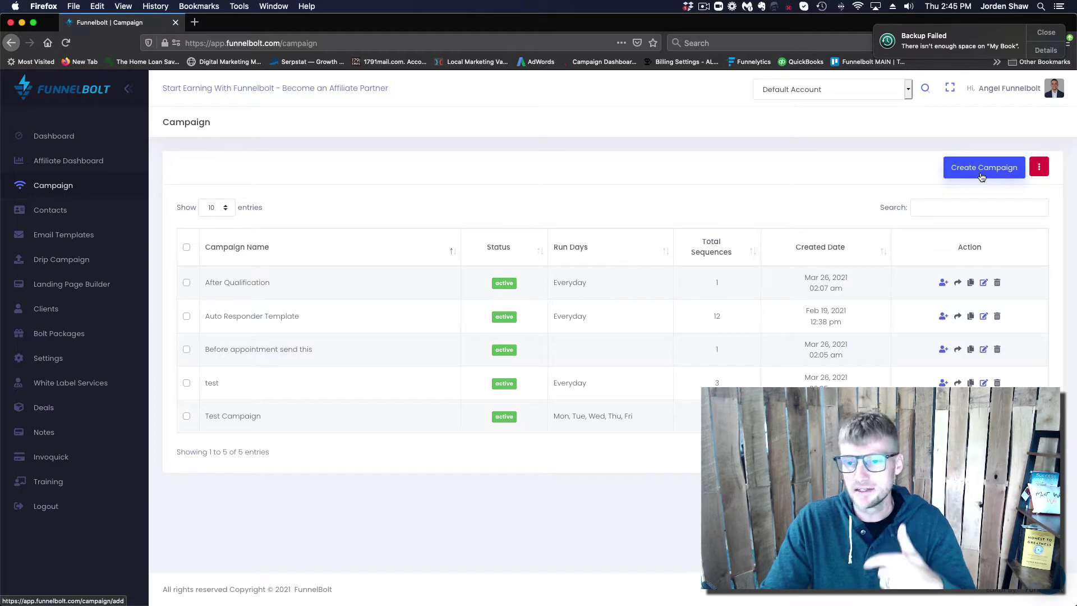
pyautogui.click(981, 174)
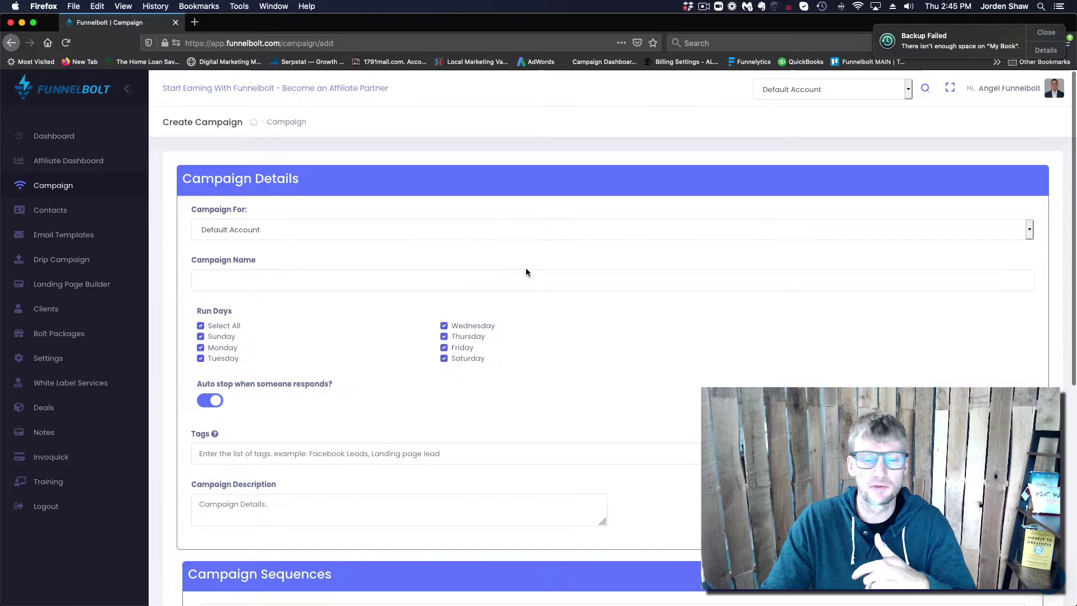
pyautogui.click(349, 282)
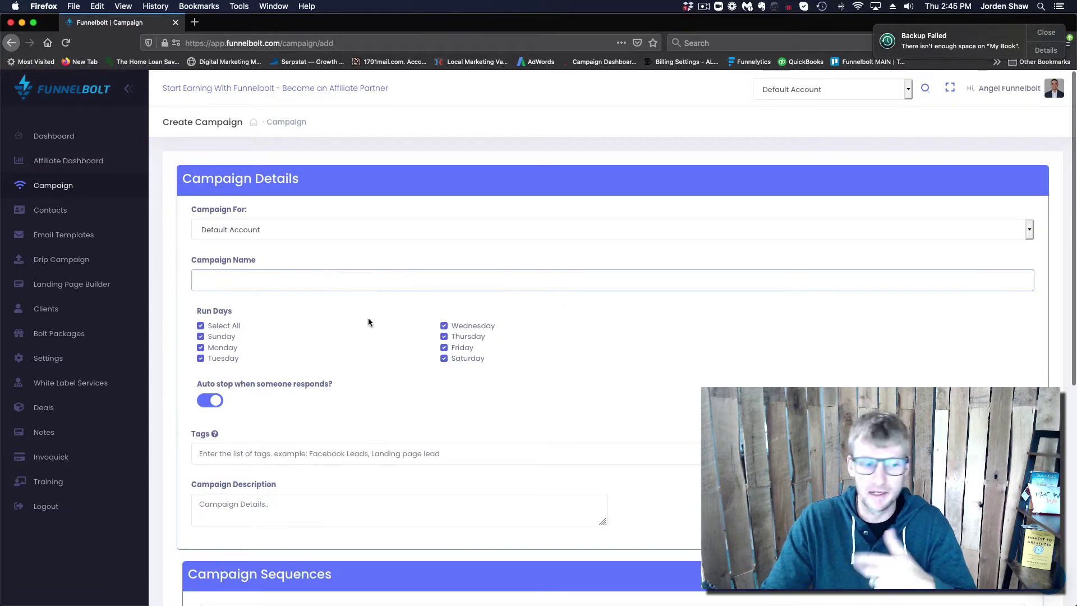
pyautogui.scroll(-2, 335, 340)
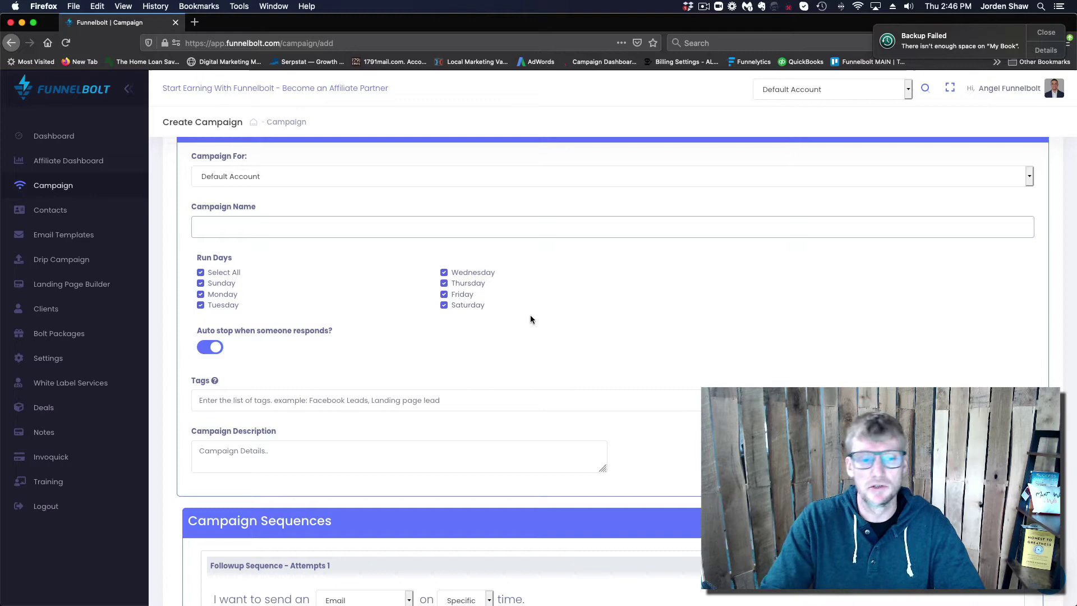
pyautogui.scroll(-3, 541, 312)
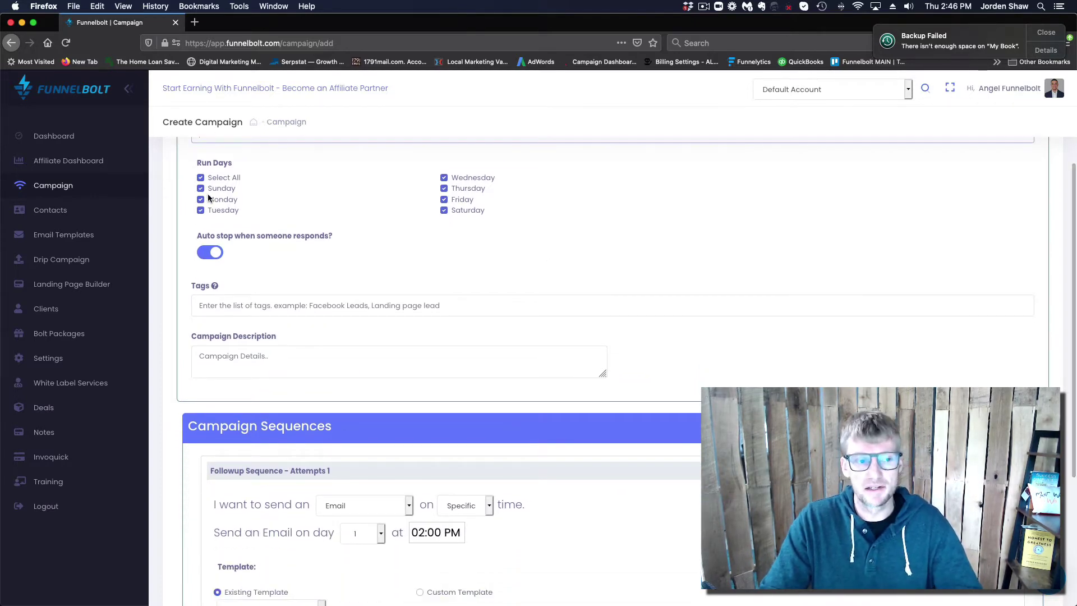
pyautogui.scroll(-5, 735, 271)
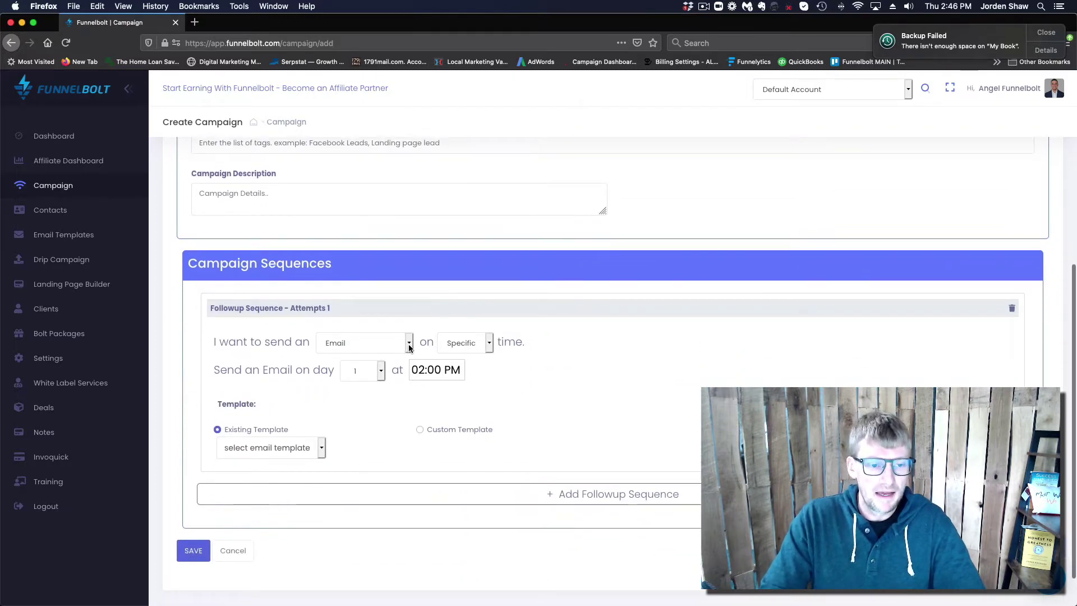
# Set Followup Sequence 1 to send a Text Message with Relative timing.
pyautogui.click(409, 345)
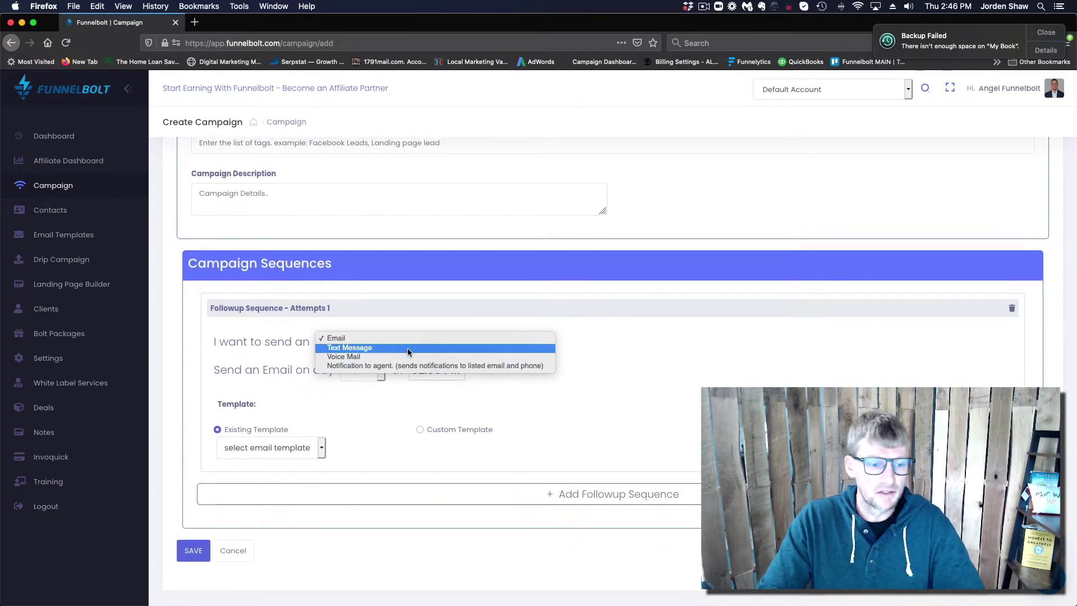
pyautogui.click(407, 348)
pyautogui.click(483, 344)
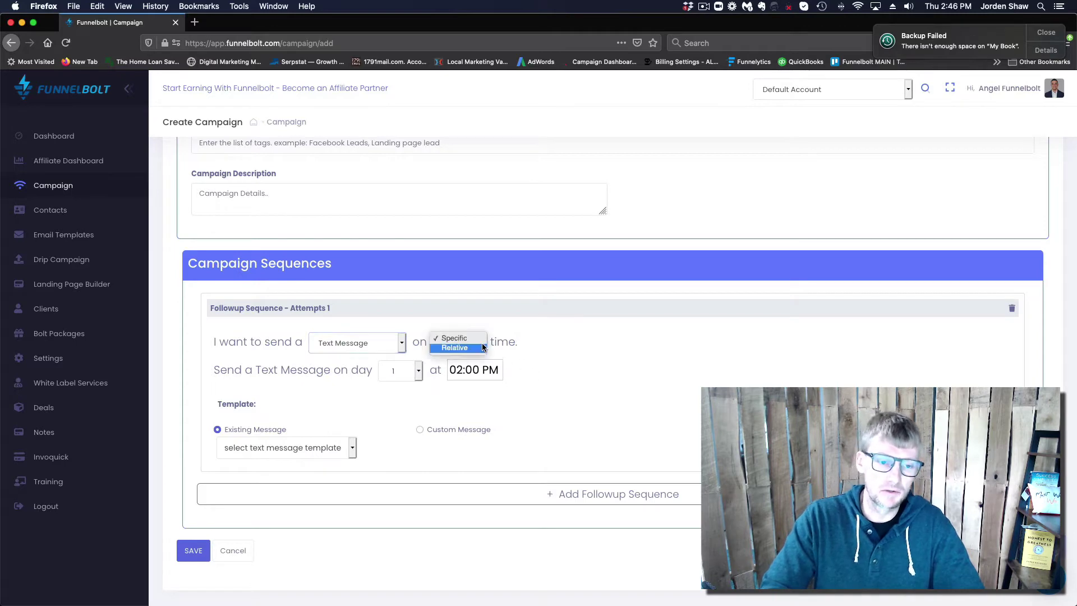
pyautogui.click(455, 352)
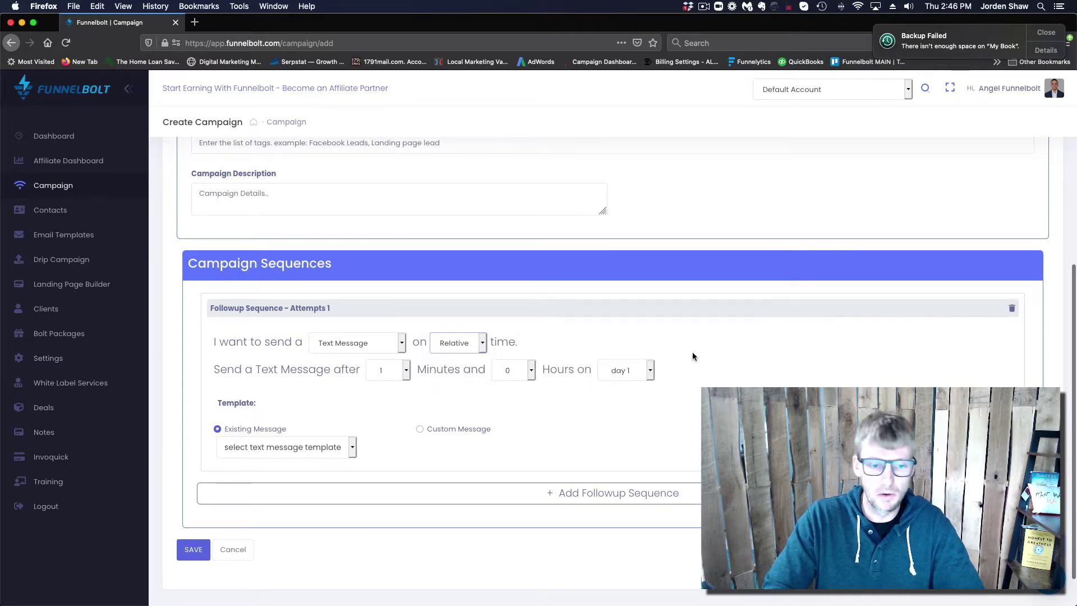
pyautogui.scroll(-1, 707, 354)
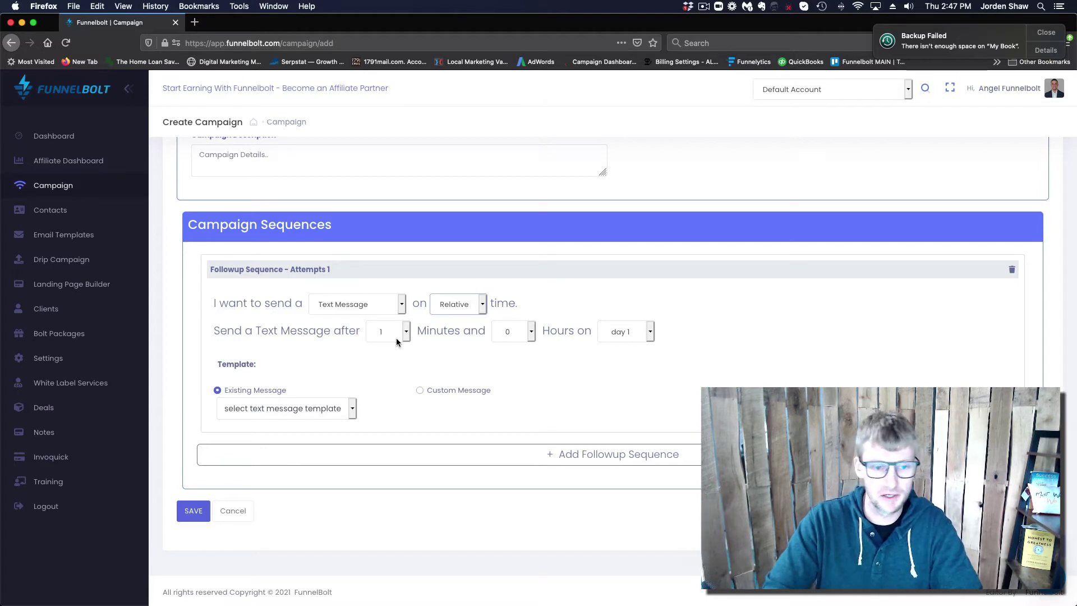
# Add a second follow-up; give the first the custom text "Hey, [CUSTOMER_FIRST_NAME] thanks for filling our our form. Someone will contact you soon.".
pyautogui.click(490, 461)
pyautogui.scroll(-2, 425, 338)
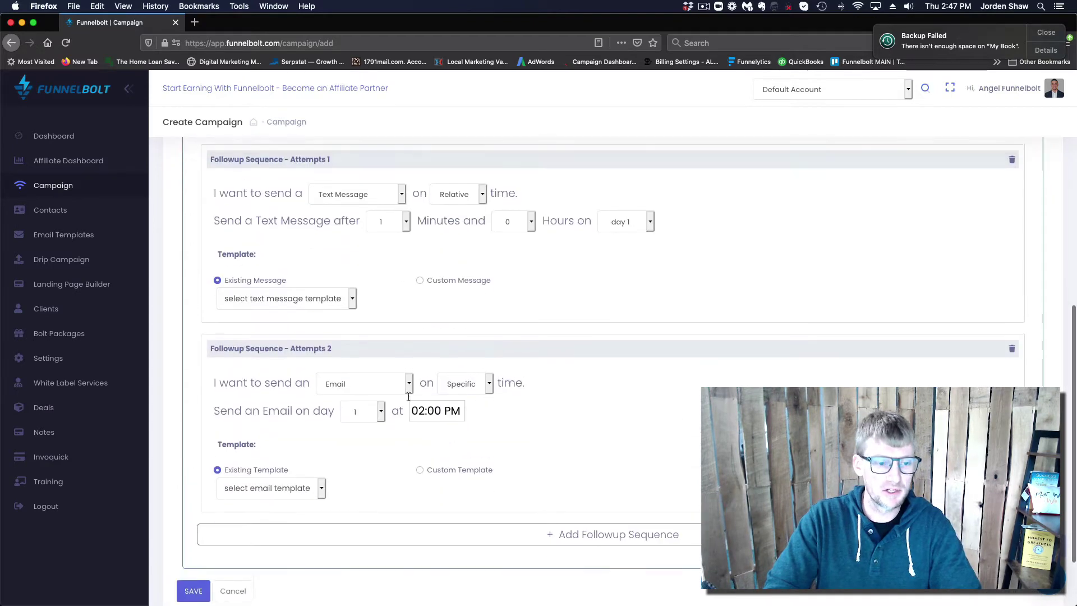
pyautogui.click(420, 325)
pyautogui.click(414, 390)
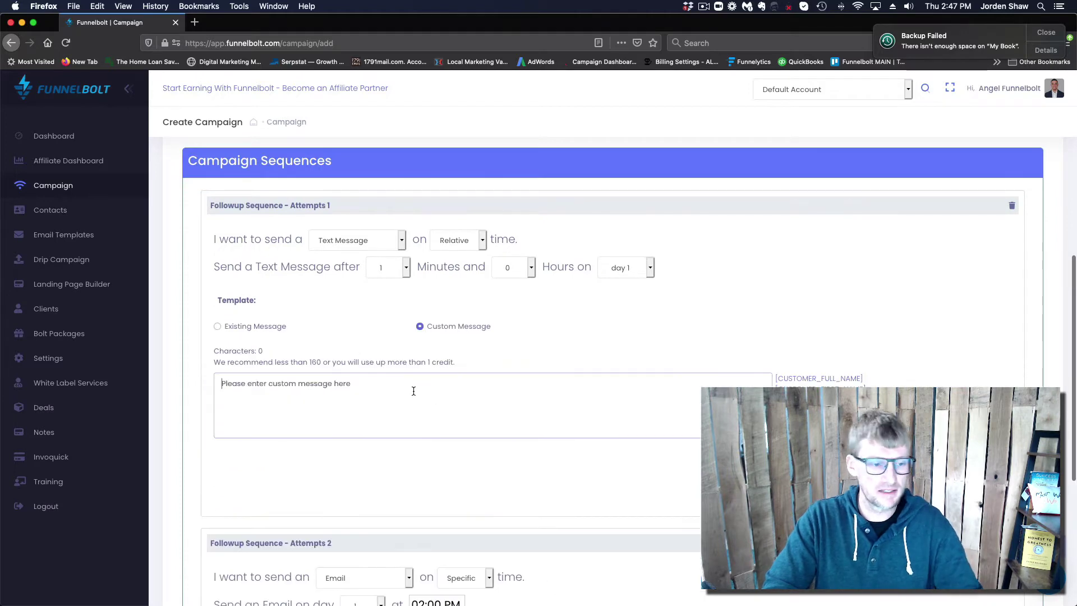
pyautogui.write('H')
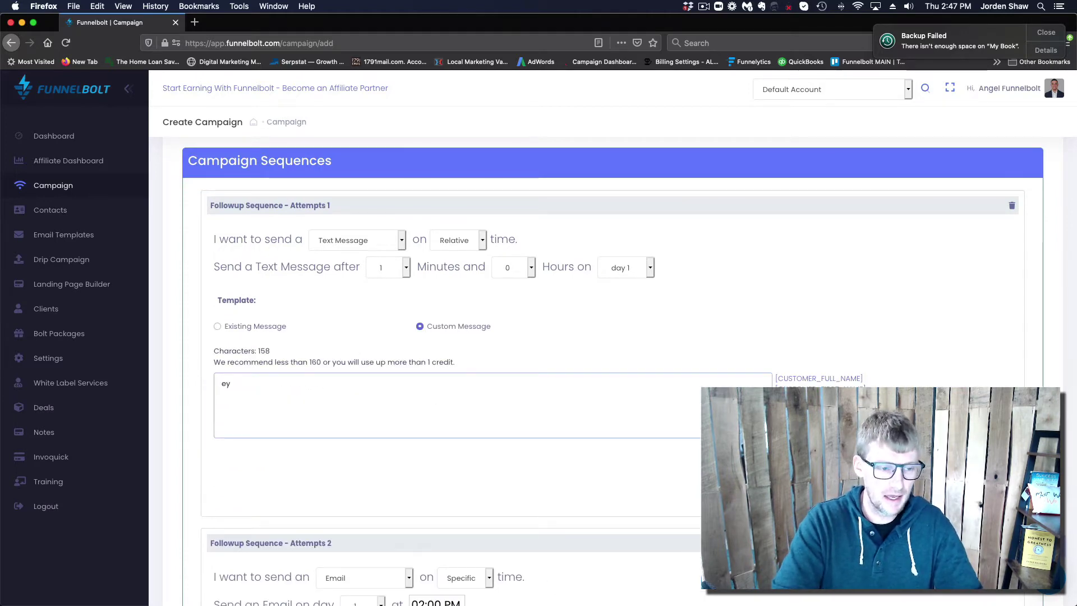
pyautogui.write('ey,')
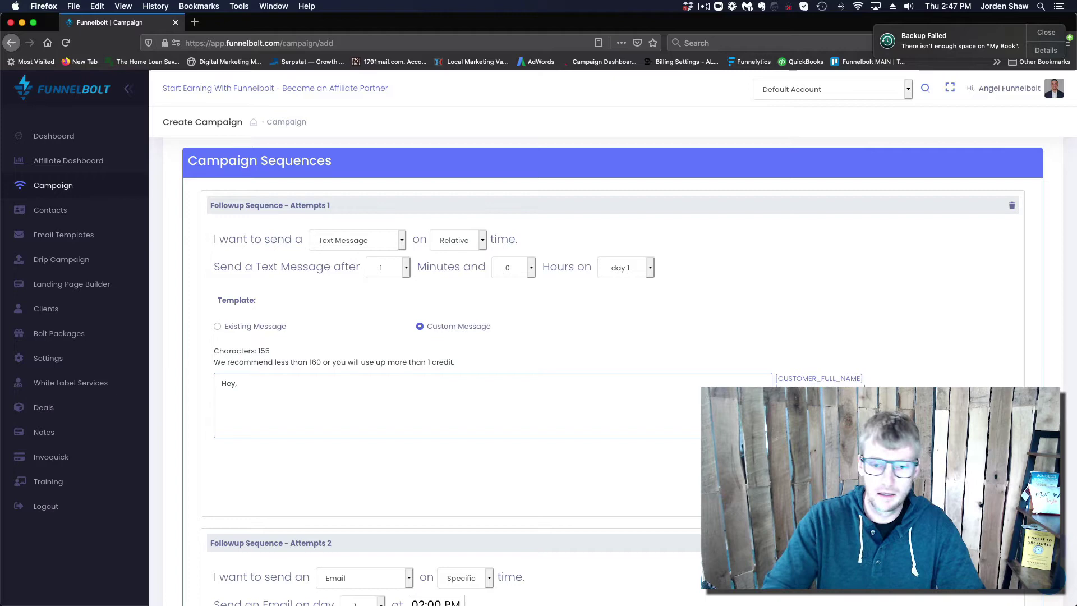
pyautogui.click(820, 388)
pyautogui.click(439, 384)
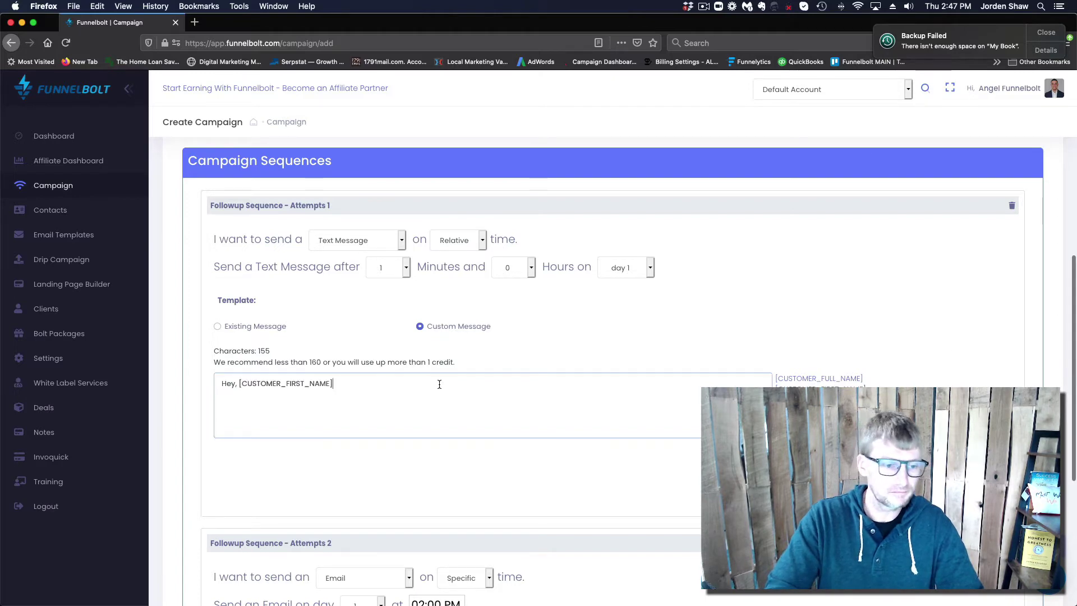
pyautogui.write('thanks for ')
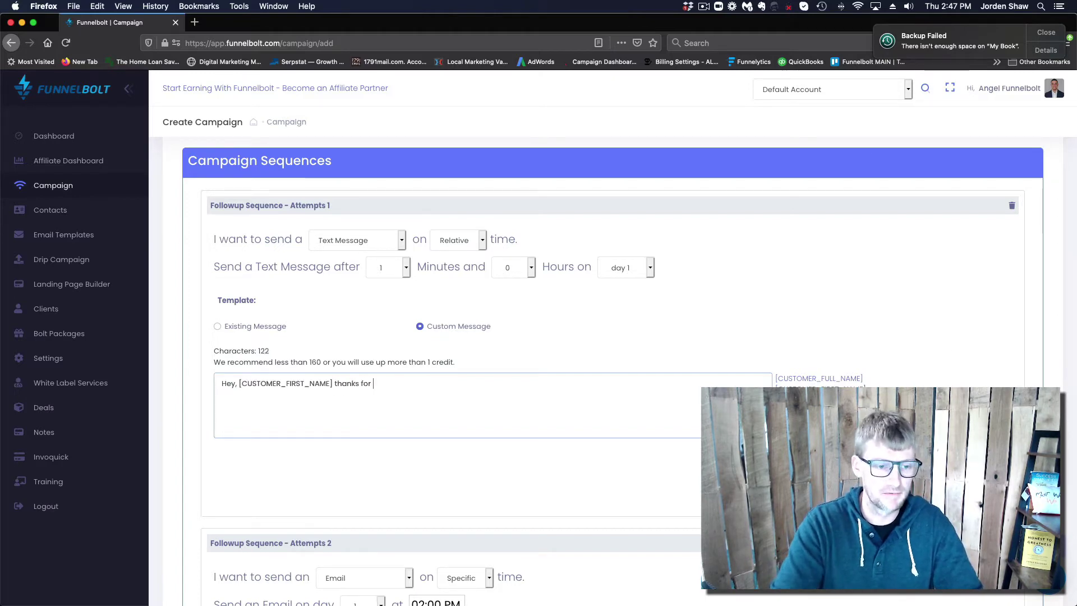
pyautogui.write('filling our our ')
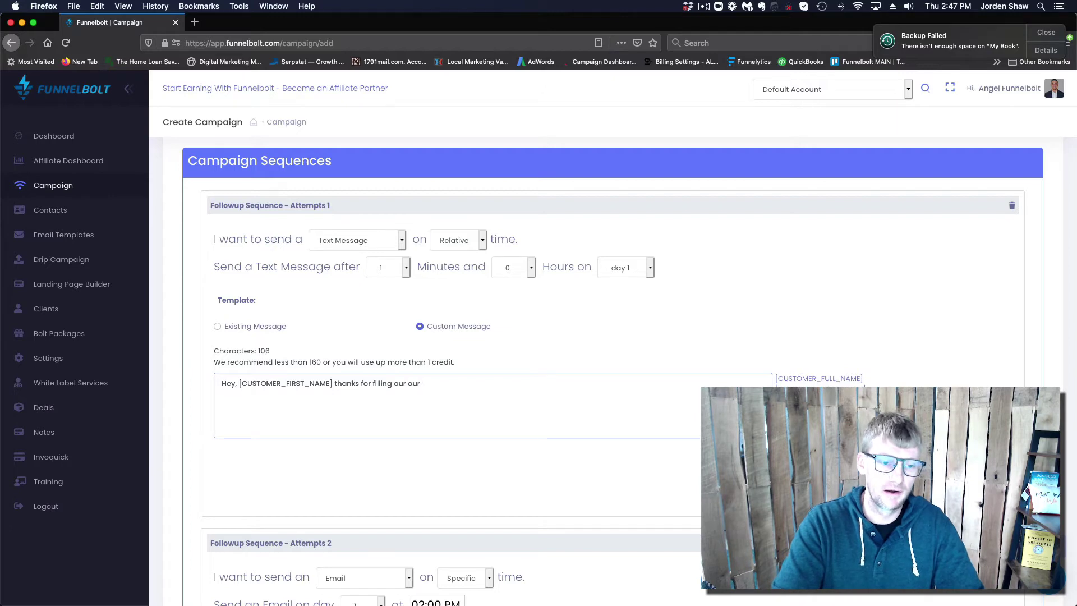
pyautogui.write('form. ')
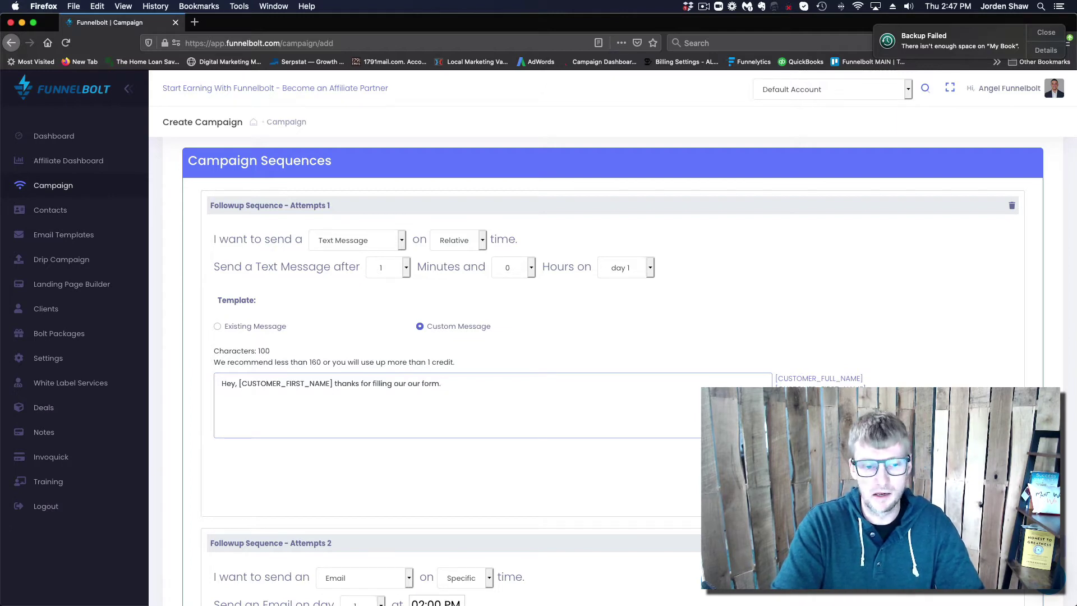
pyautogui.write('Someone')
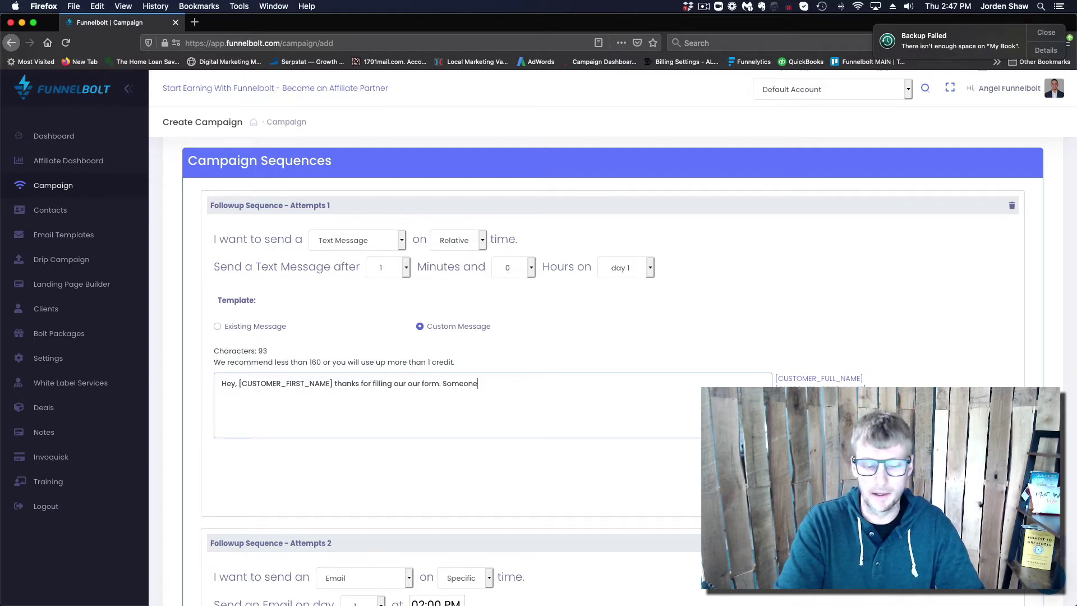
pyautogui.write(' will contacn')
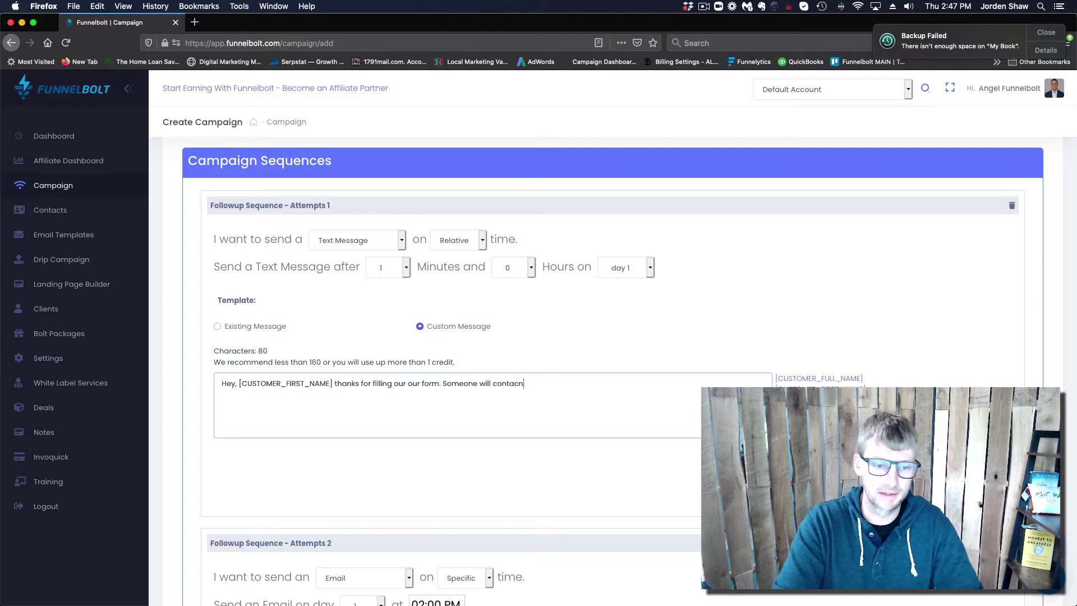
pyautogui.press('BackSpace')
pyautogui.write('t you soon.')
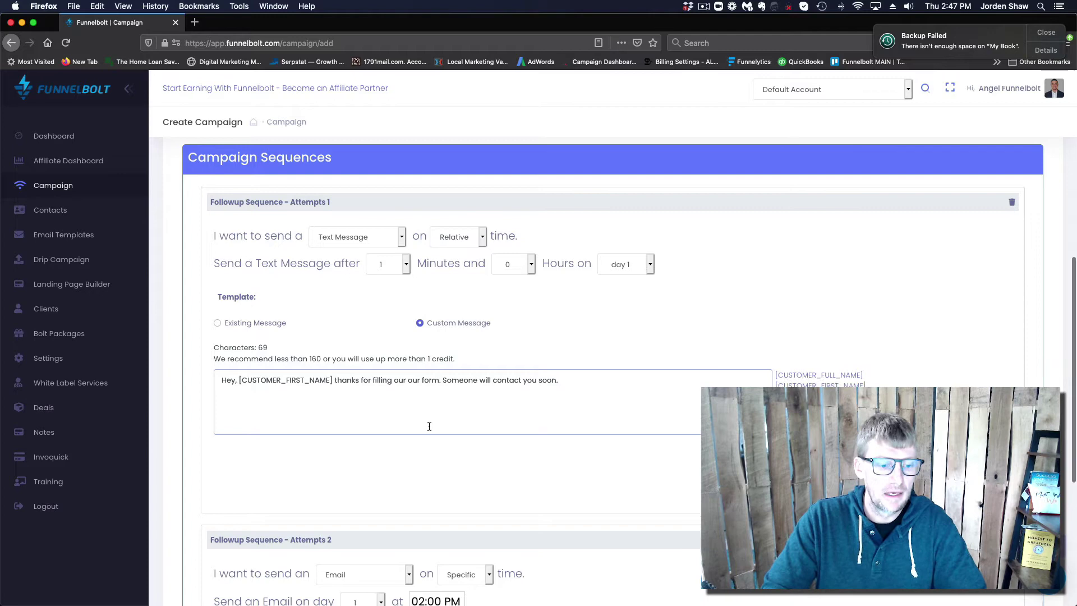
pyautogui.scroll(-2, 429, 425)
# Make the second follow-up a Text Message with Relative timing.
pyautogui.scroll(-3, 429, 430)
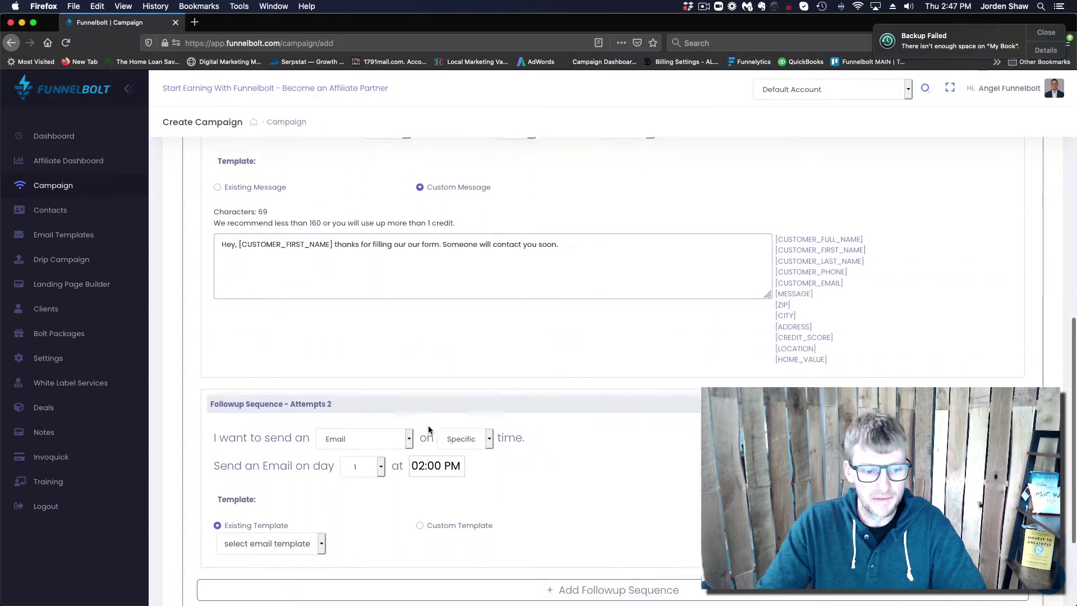
pyautogui.click(412, 422)
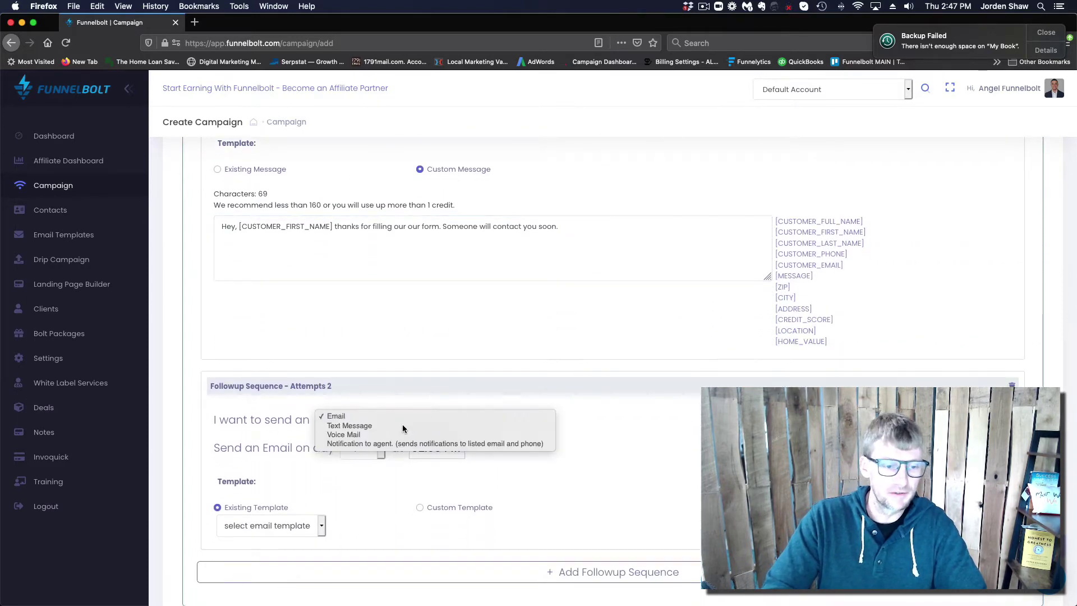
pyautogui.click(402, 424)
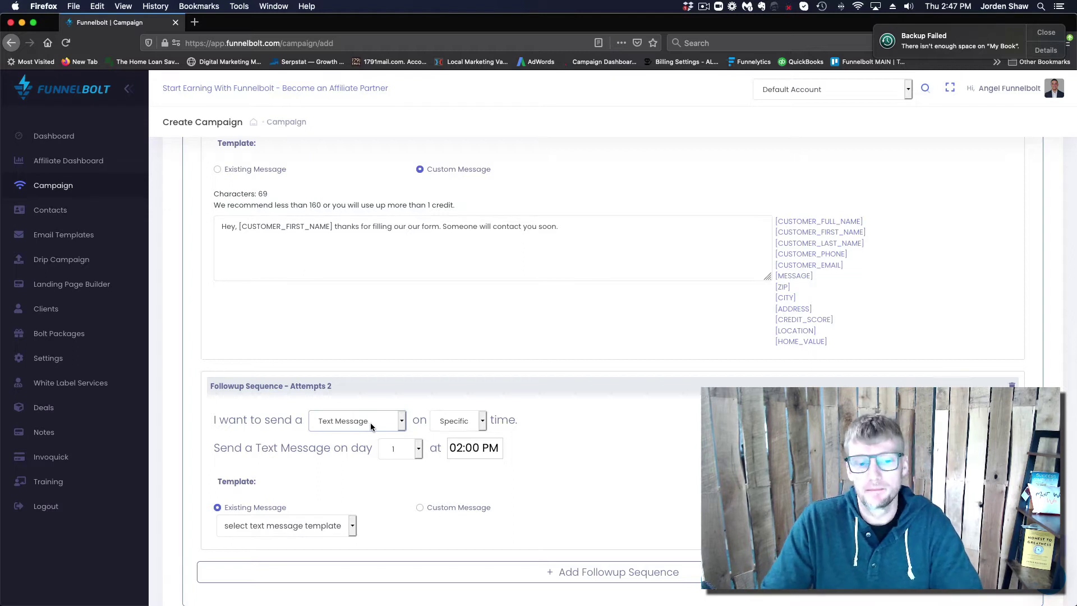
pyautogui.scroll(-1, 514, 424)
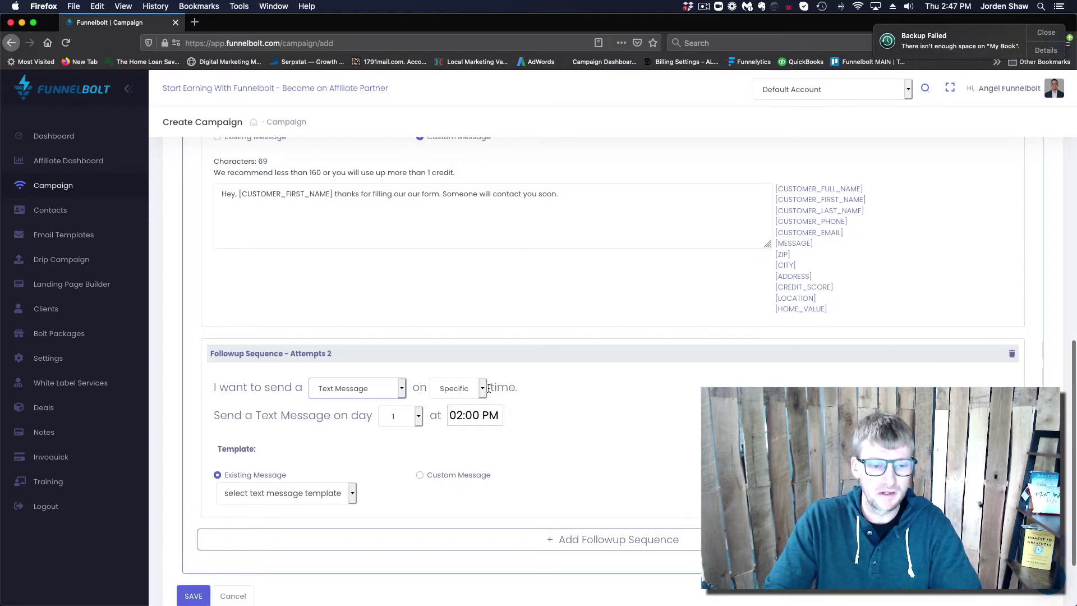
pyautogui.scroll(3, 488, 388)
pyautogui.scroll(-2, 485, 439)
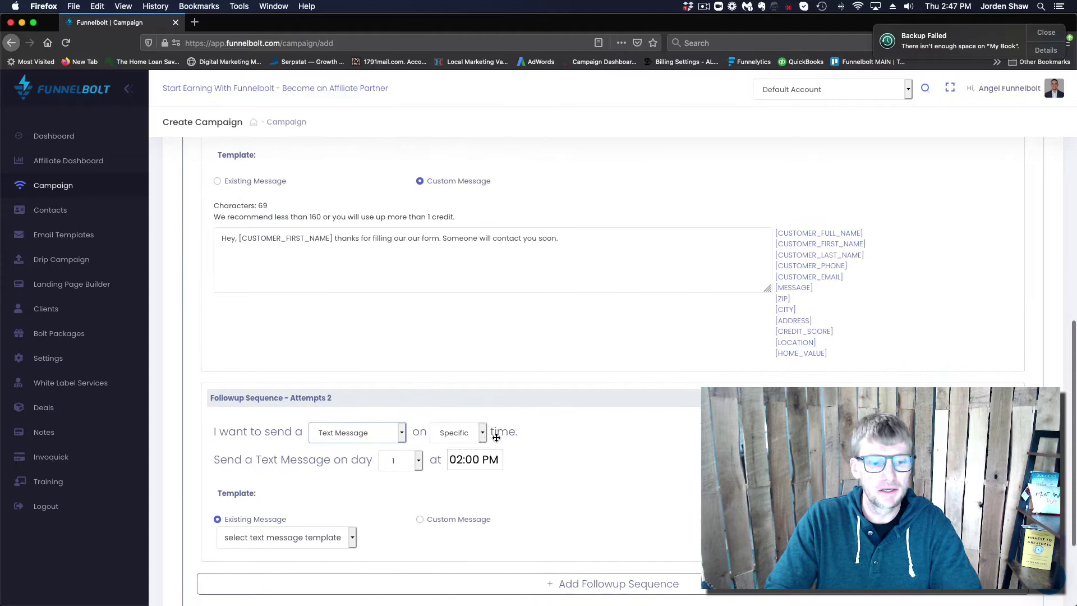
pyautogui.click(482, 432)
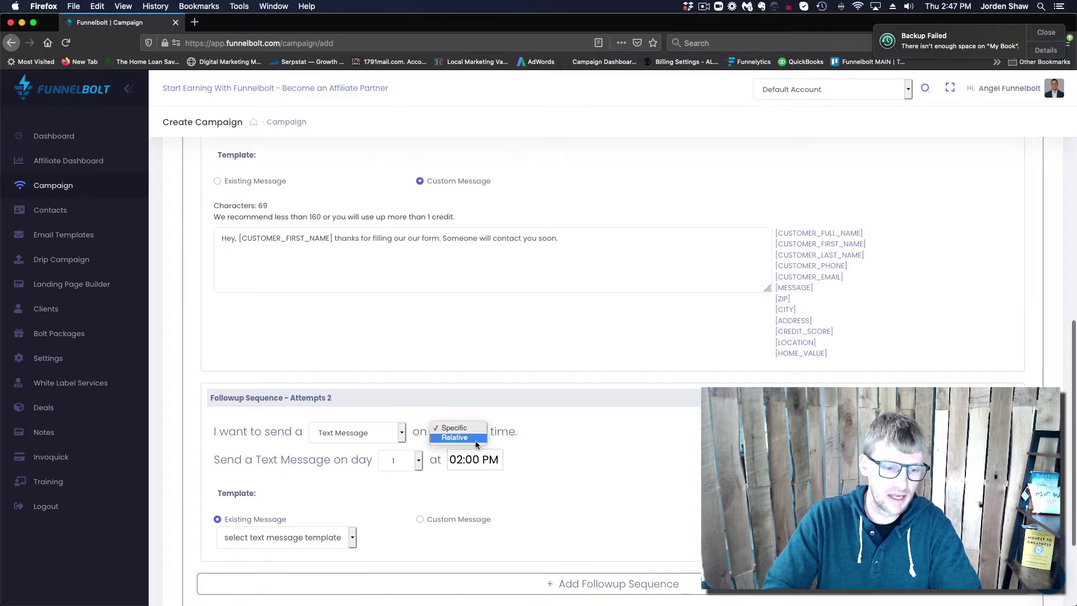
pyautogui.click(481, 443)
pyautogui.scroll(-2, 553, 451)
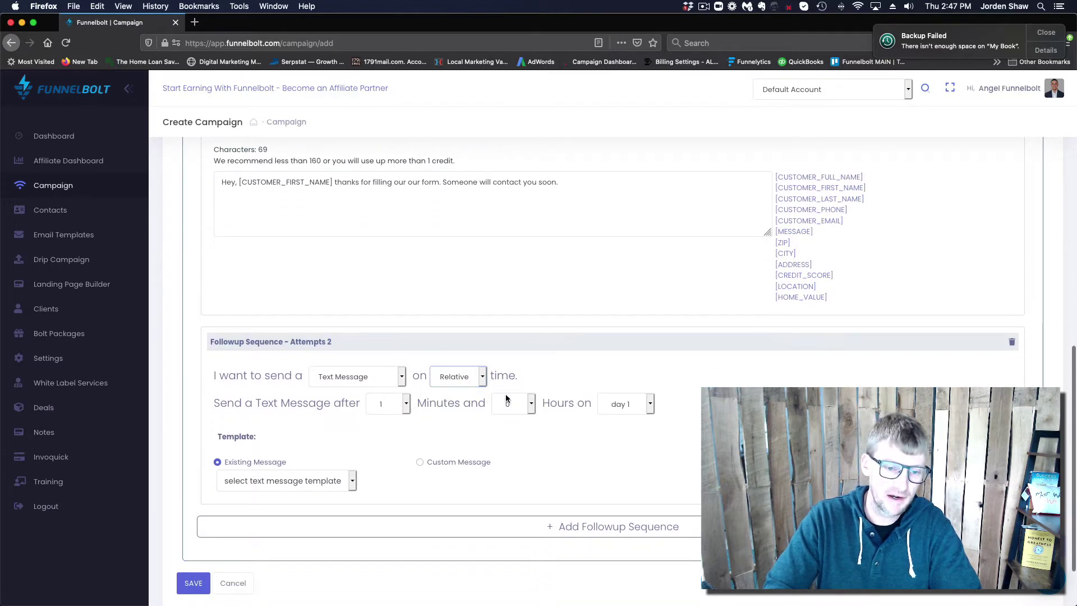
# Delay the second follow-up by 1 hour and give it a custom message.
pyautogui.click(532, 408)
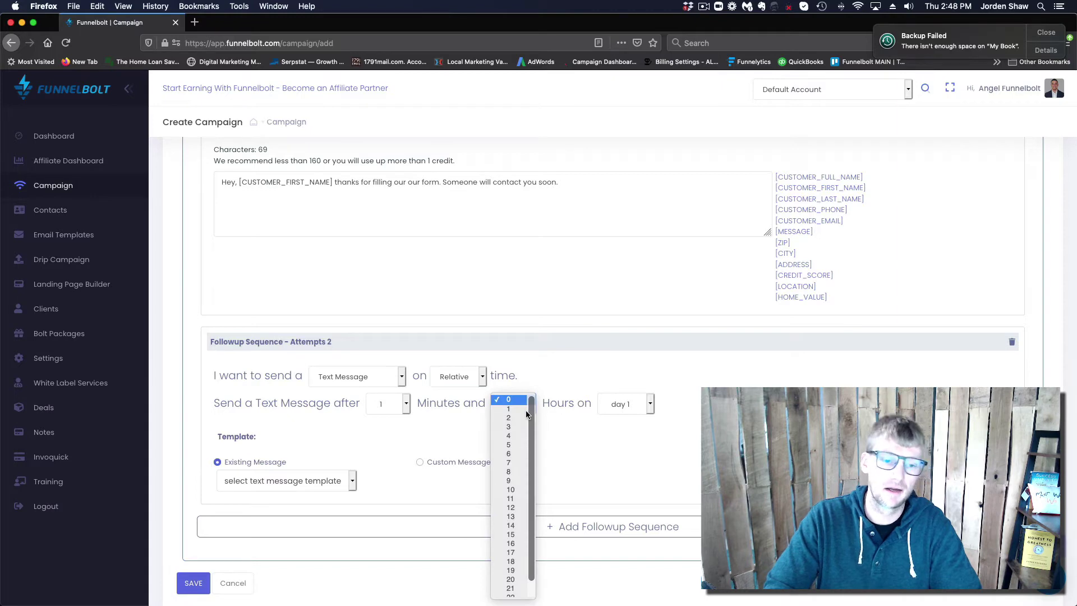
pyautogui.click(517, 410)
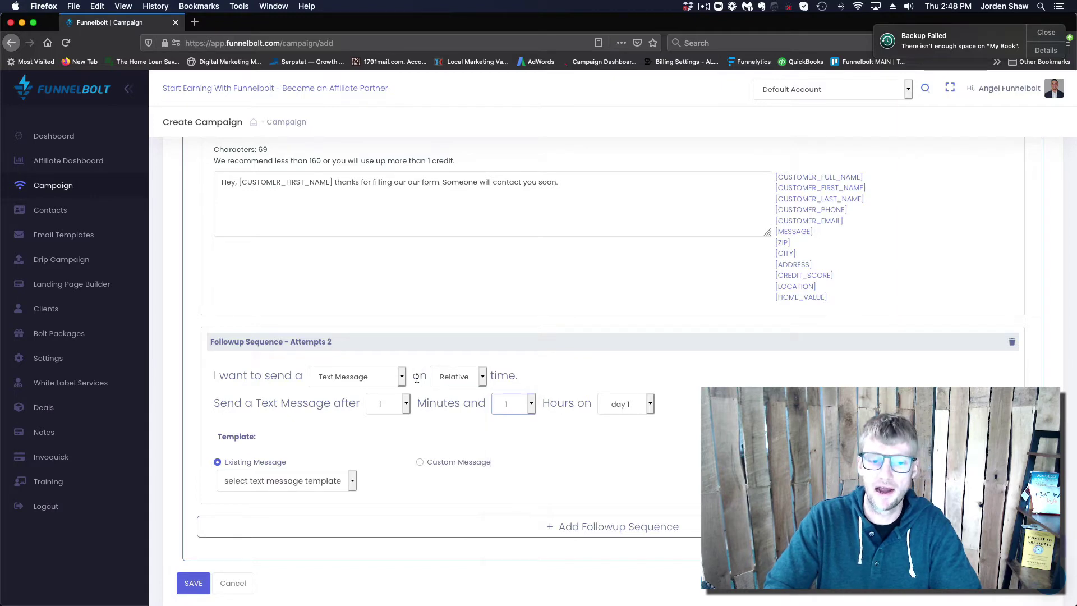
pyautogui.click(420, 462)
pyautogui.scroll(-2, 540, 467)
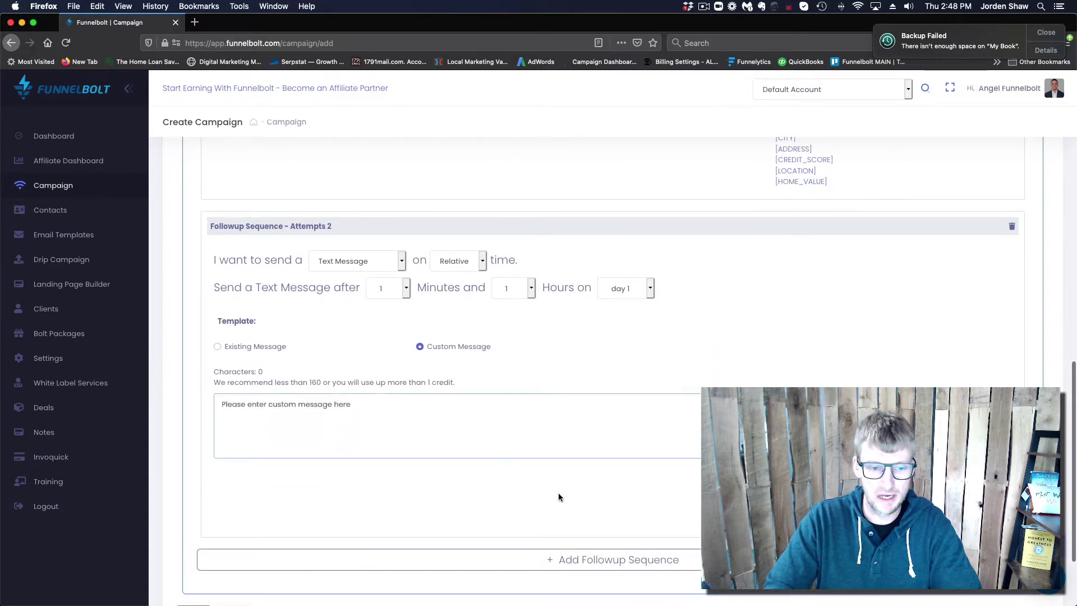
pyautogui.scroll(-1, 563, 534)
# Add a third follow-up as a Text Message sent on day 2.
pyautogui.click(567, 520)
pyautogui.scroll(-3, 448, 443)
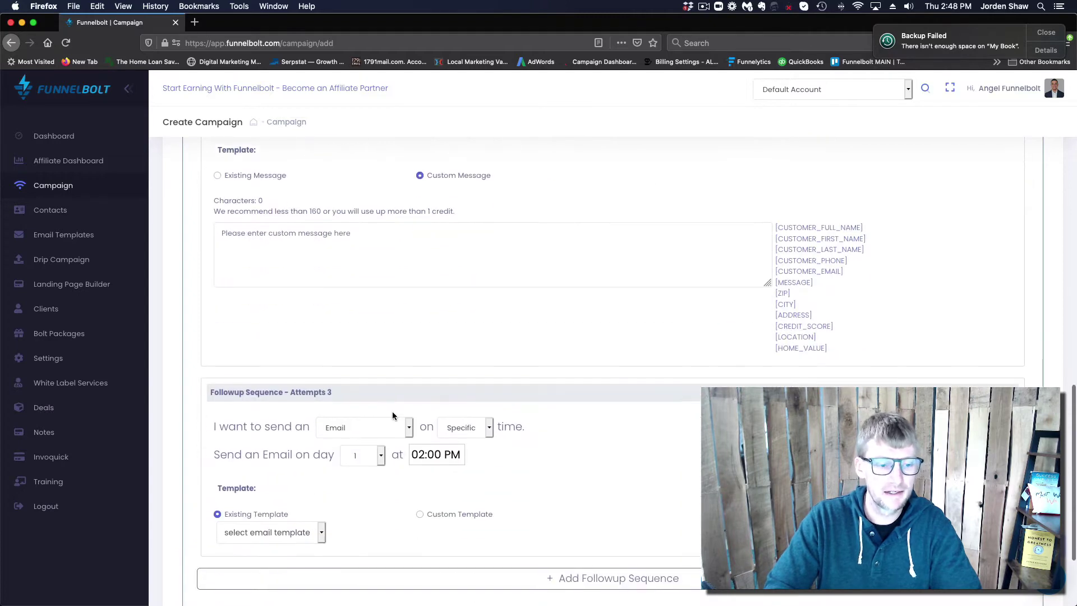
pyautogui.click(407, 427)
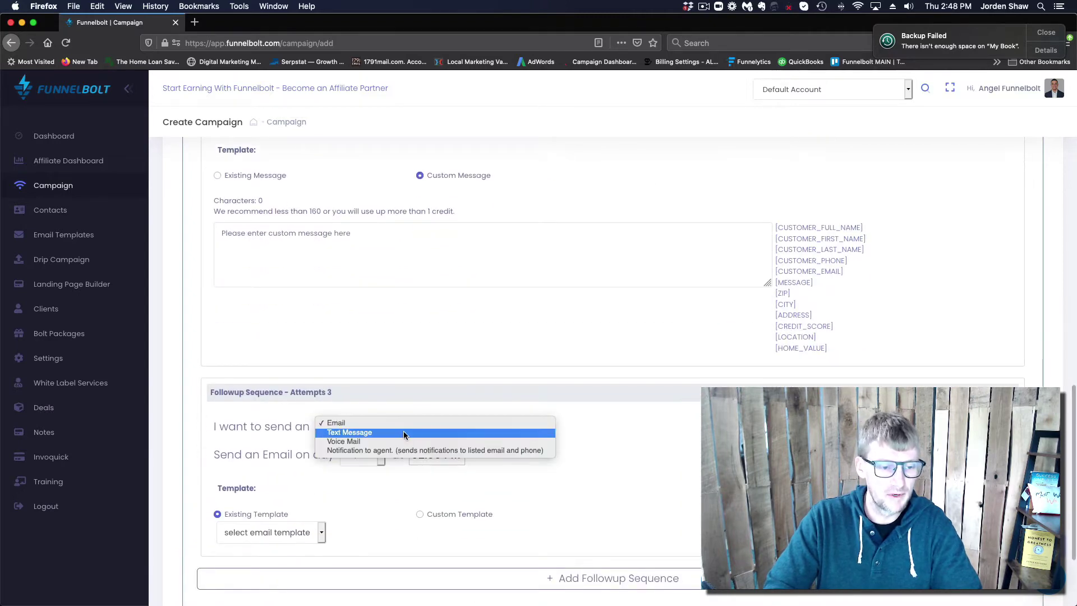
pyautogui.click(403, 432)
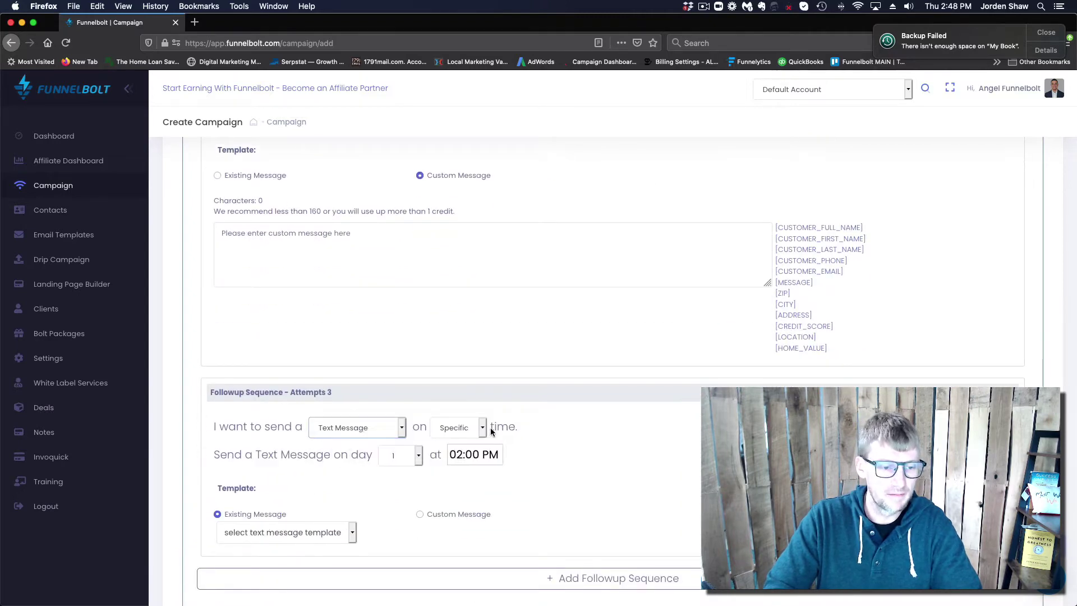
pyautogui.click(409, 459)
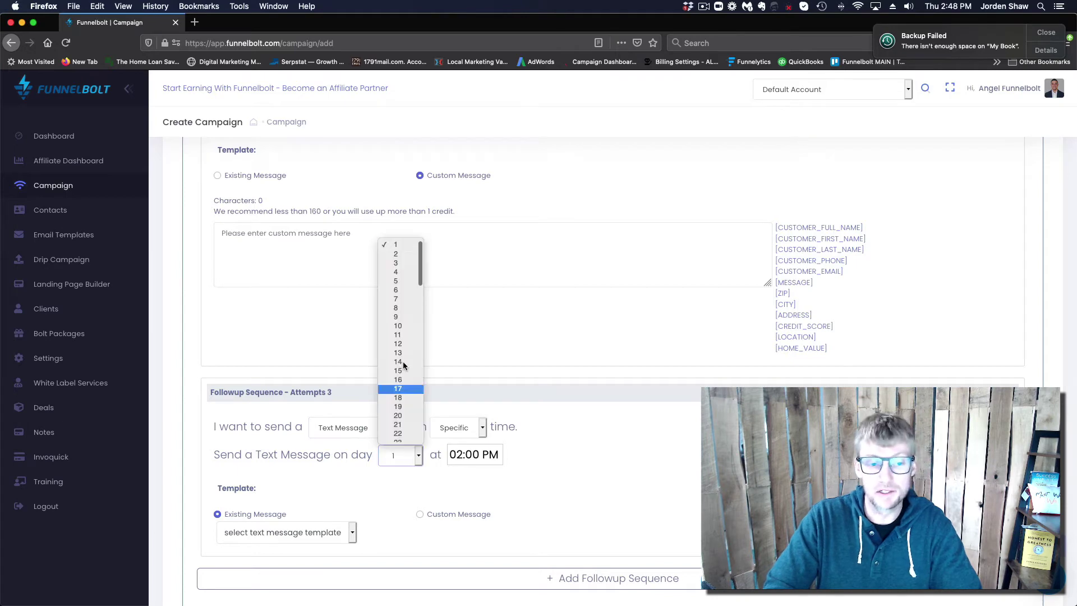
pyautogui.click(407, 256)
# Set the third follow-up's send time to 10:10 AM and choose Custom Message.
pyautogui.click(459, 455)
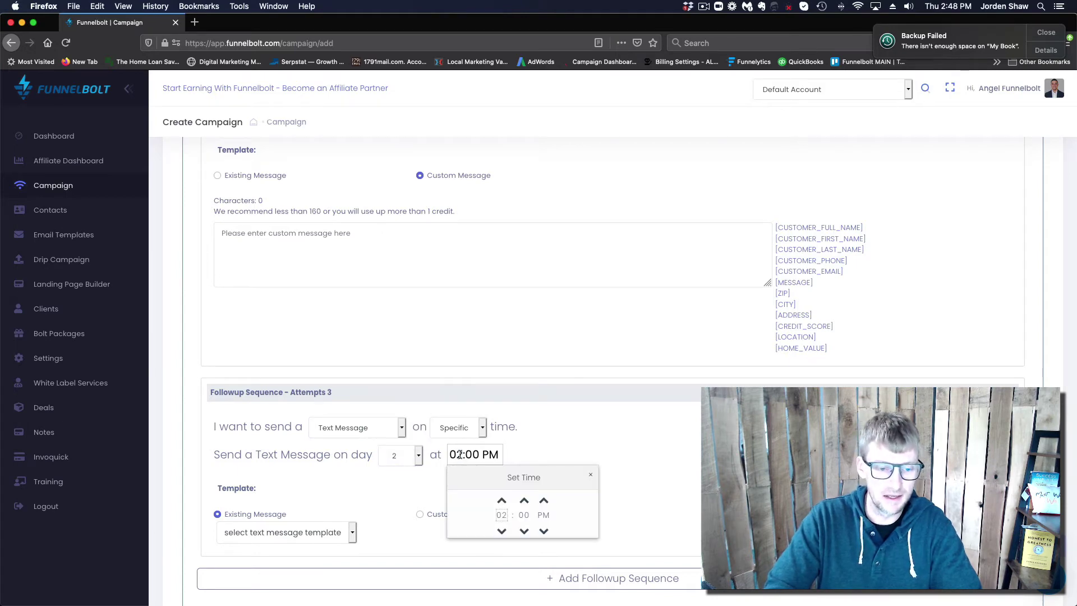
pyautogui.click(502, 501)
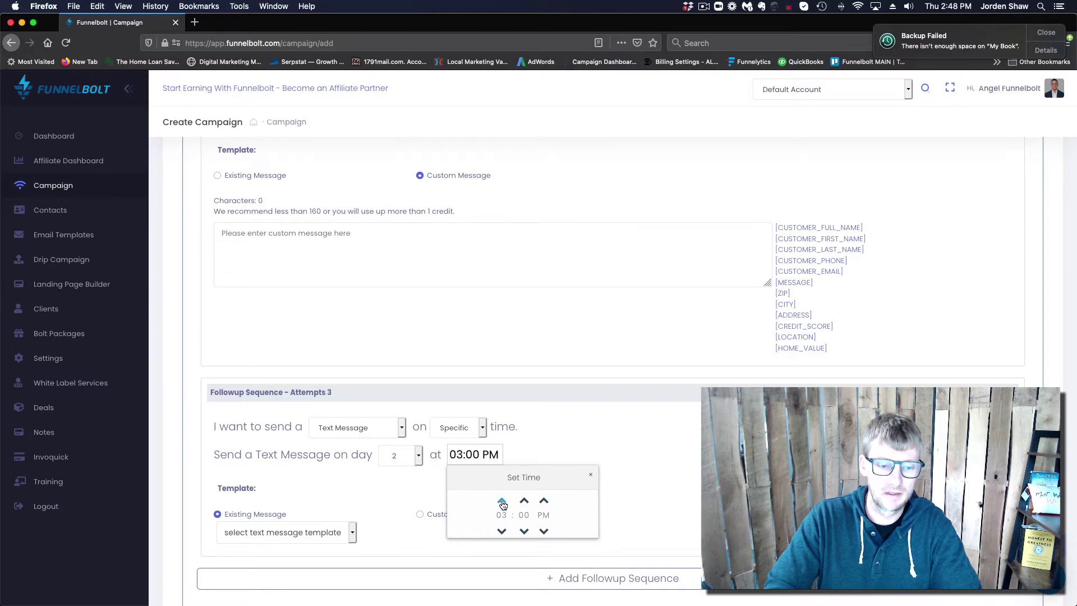
pyautogui.click(502, 501)
pyautogui.click(502, 501)
pyautogui.click(502, 501)
pyautogui.click(502, 500)
pyautogui.click(502, 501)
pyautogui.click(502, 501)
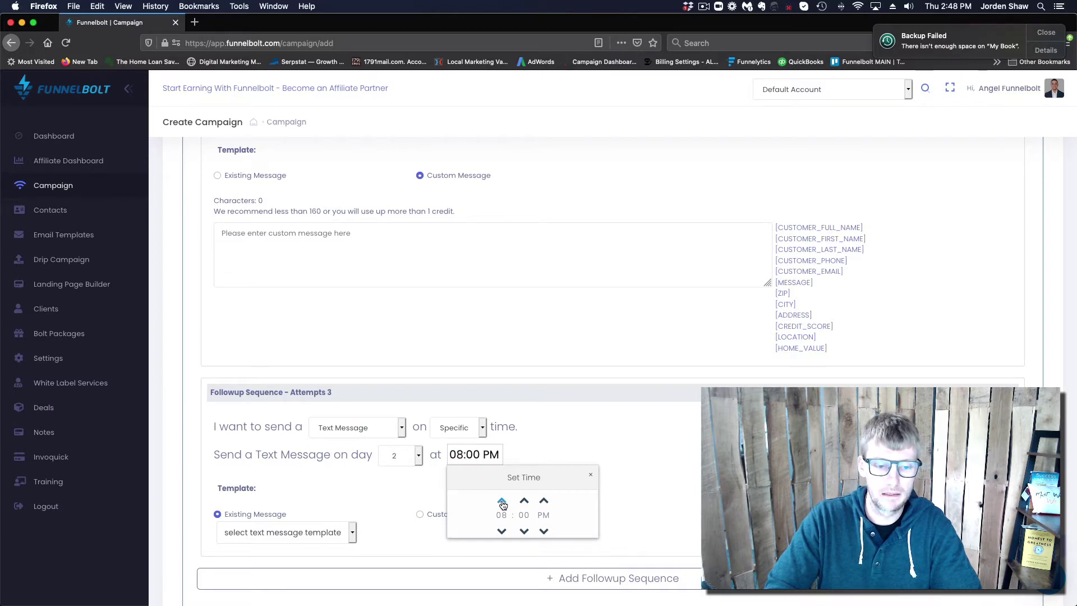
pyautogui.click(502, 501)
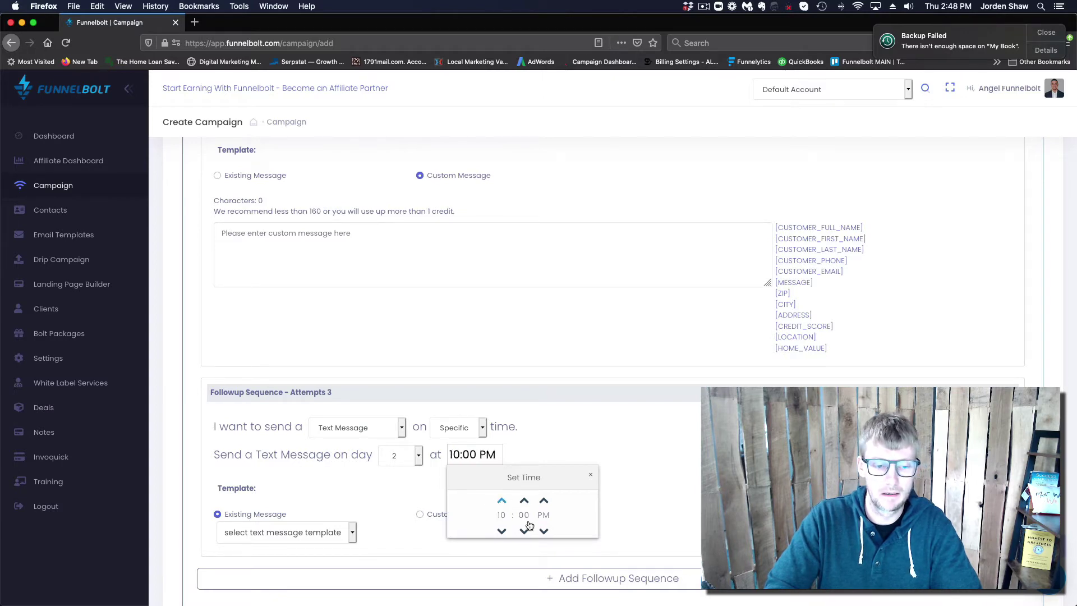
pyautogui.click(543, 531)
pyautogui.click(635, 518)
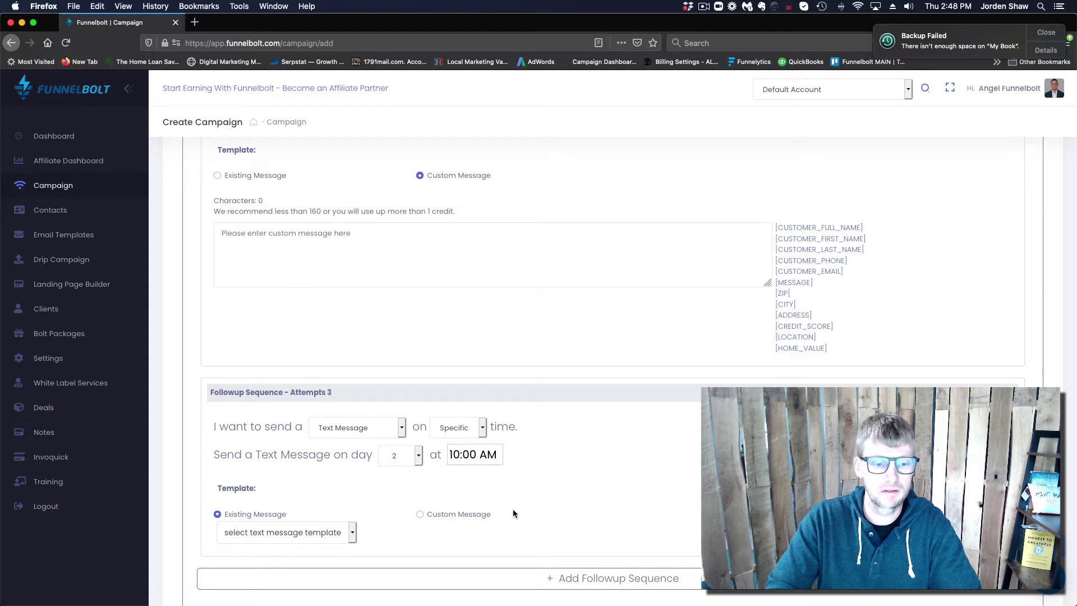
pyautogui.click(477, 455)
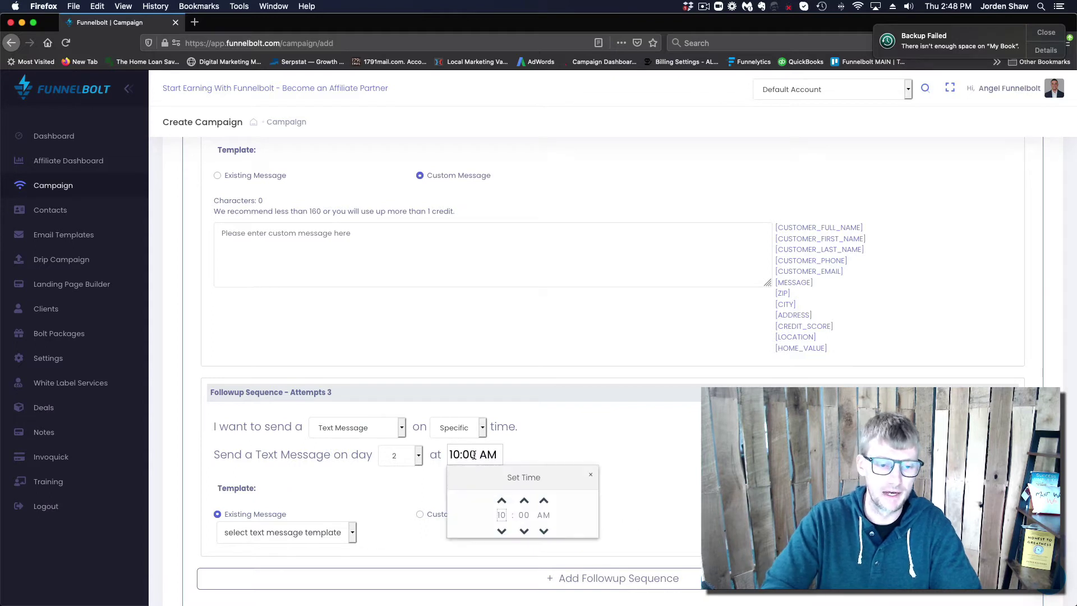
pyautogui.click(523, 501)
pyautogui.click(524, 501)
pyautogui.click(523, 501)
pyautogui.click(524, 532)
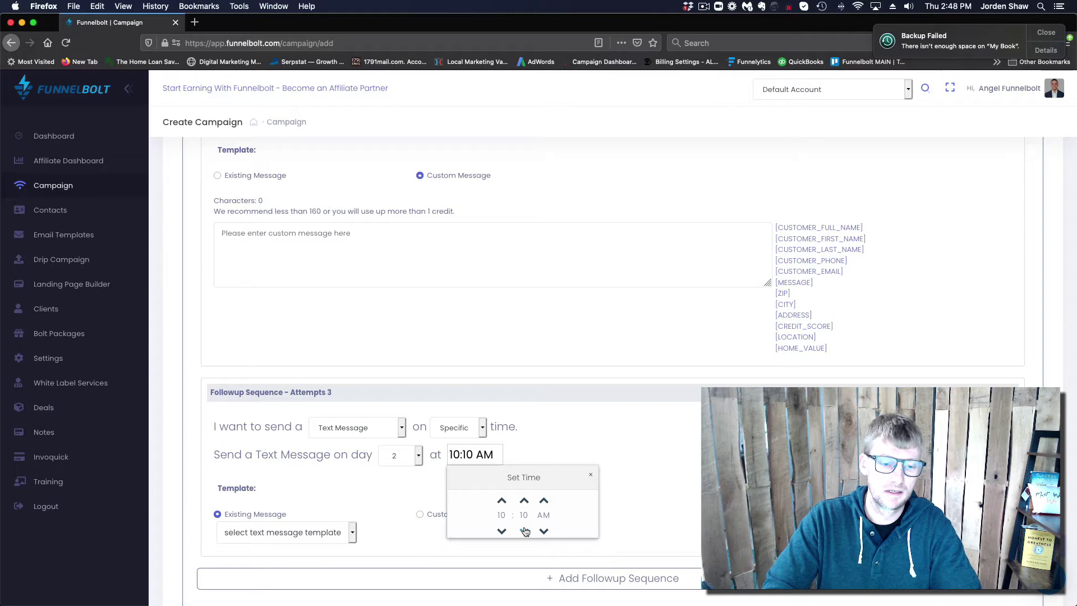
pyautogui.click(665, 513)
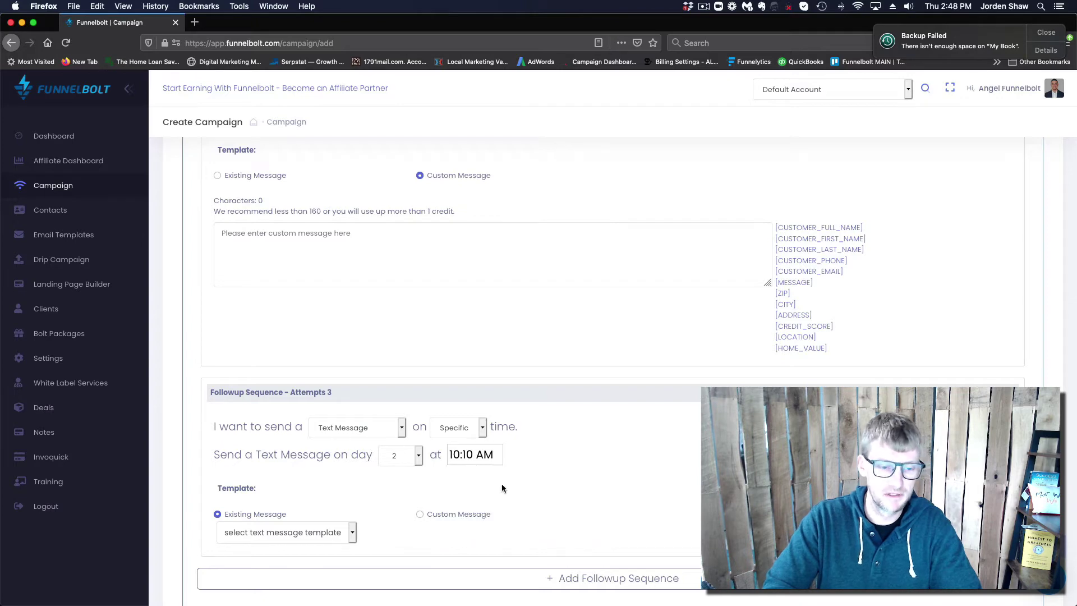
pyautogui.click(419, 514)
pyautogui.scroll(-3, 574, 492)
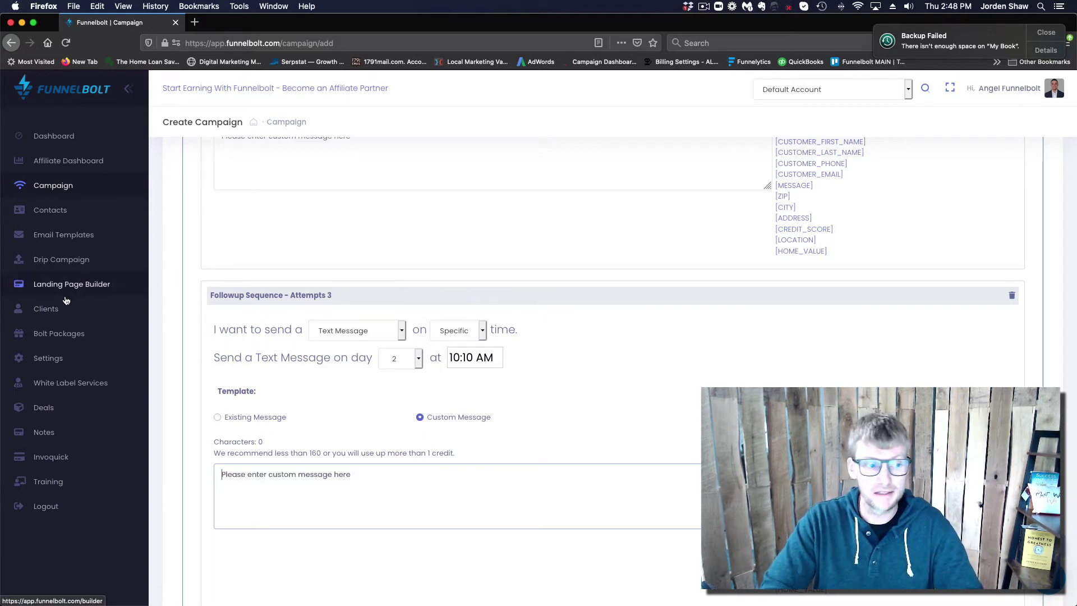
# Open a contact's conversation from Contacts and type the text reply "have a conversation".
pyautogui.click(50, 210)
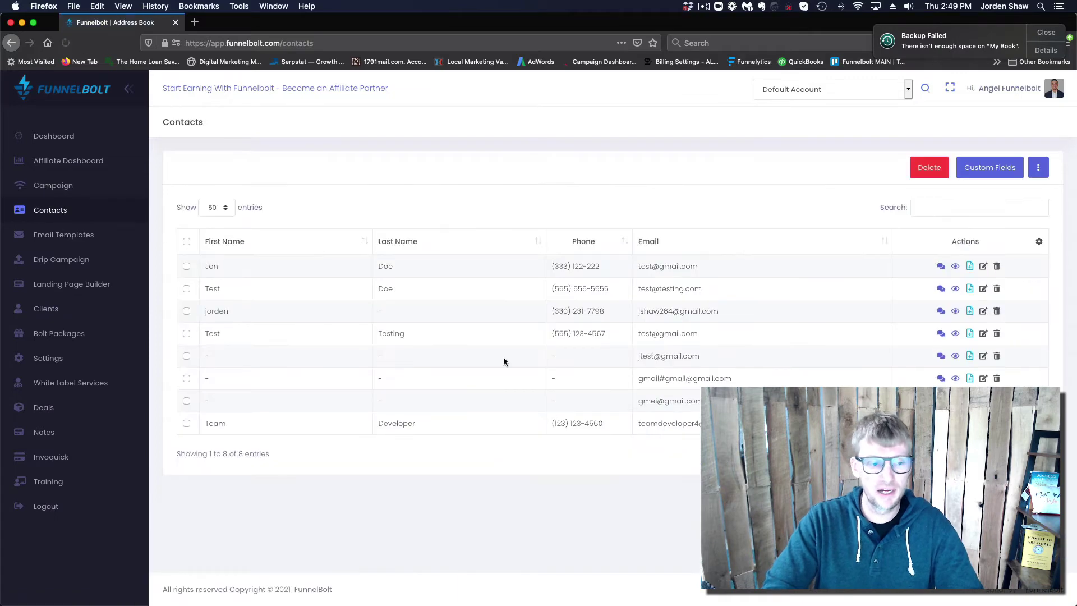
pyautogui.click(940, 356)
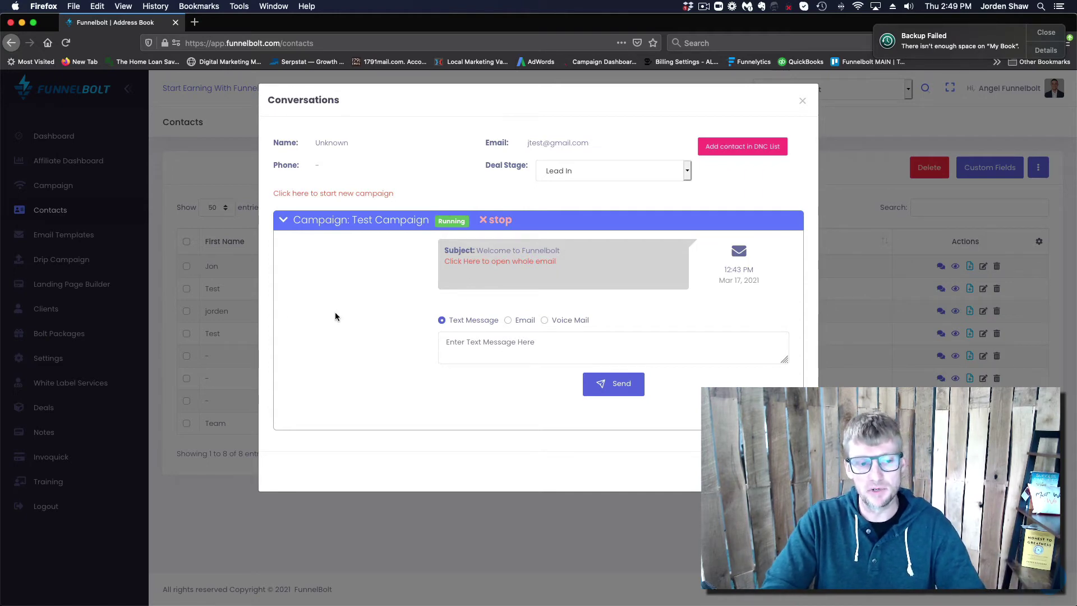
pyautogui.click(501, 344)
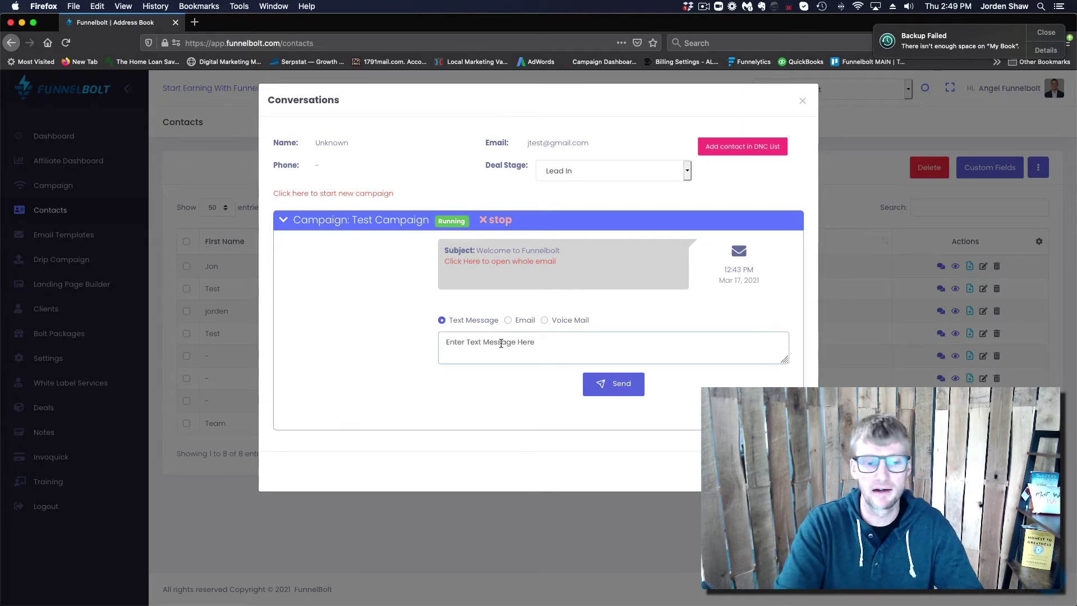
pyautogui.write('Test')
pyautogui.press('BackSpace')
pyautogui.press('BackSpace')
pyautogui.press('BackSpace')
pyautogui.press('BackSpace')
pyautogui.write('t')
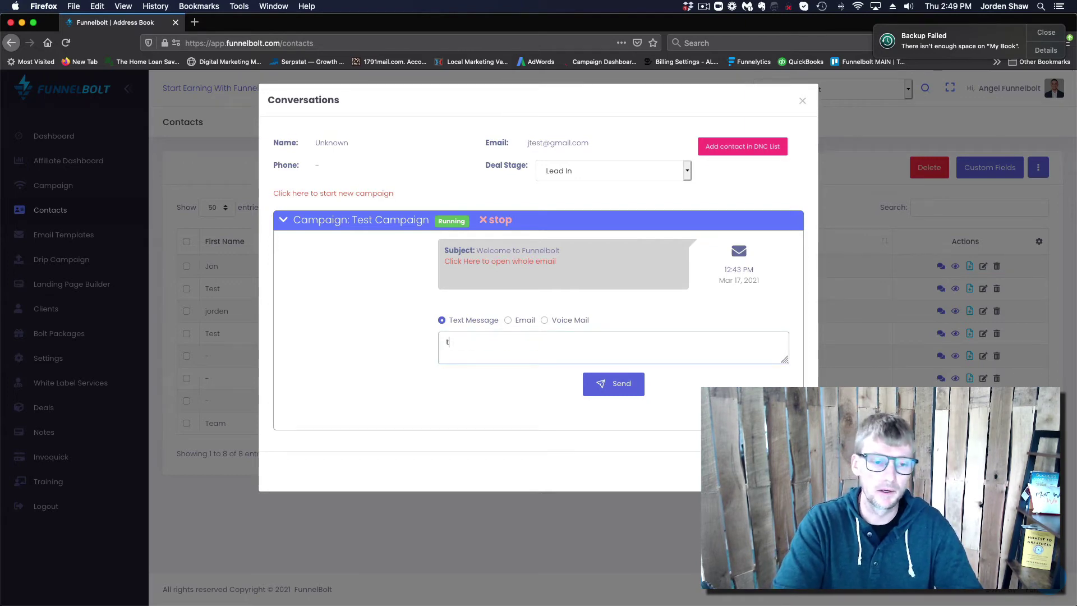
pyautogui.press('BackSpace')
pyautogui.write('have a')
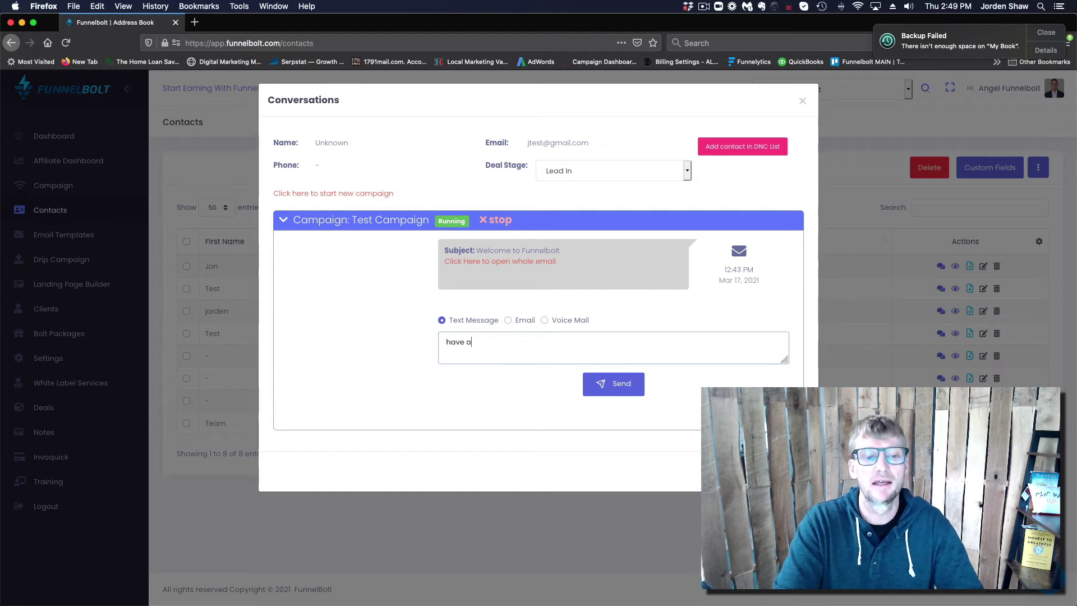
pyautogui.write(' conversaion')
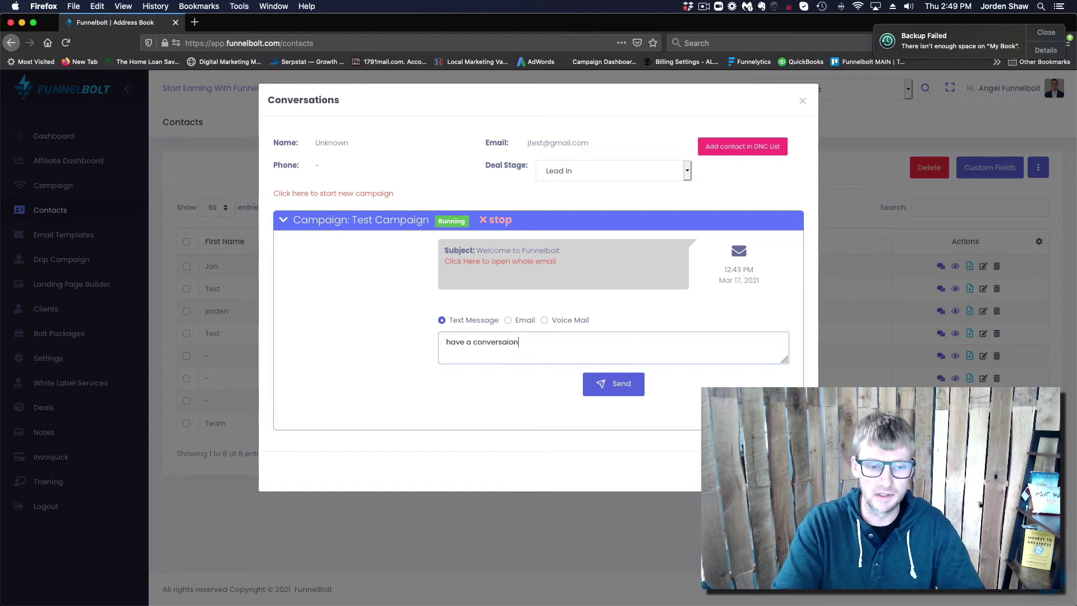
pyautogui.press('BackSpace')
pyautogui.press('BackSpace')
pyautogui.press('BackSpace')
pyautogui.write('tion')
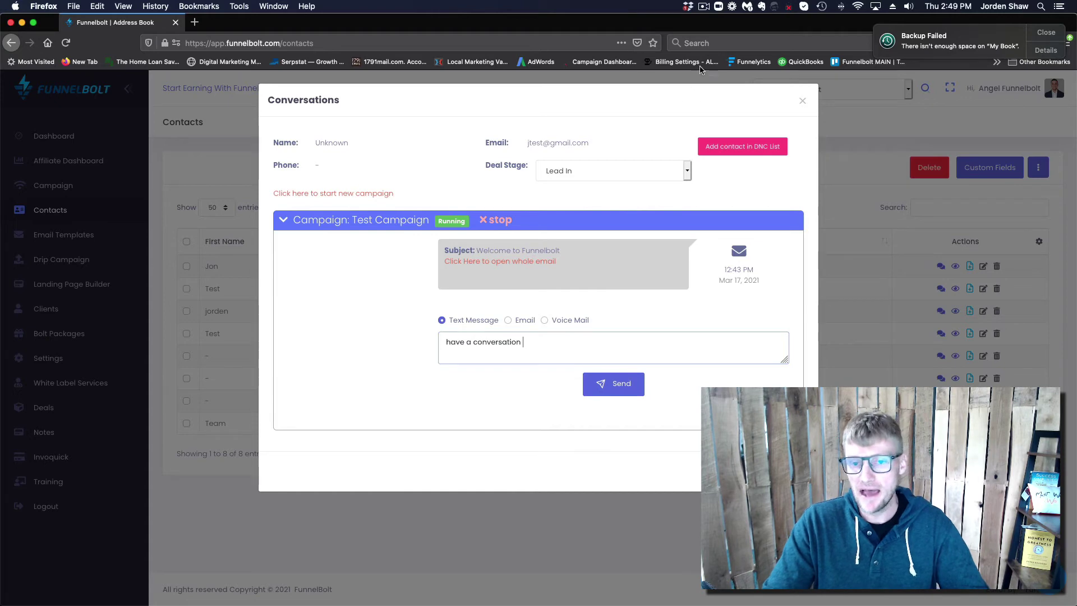
# Close the Backup Failed notification in the top-right corner.
pyautogui.click(1046, 32)
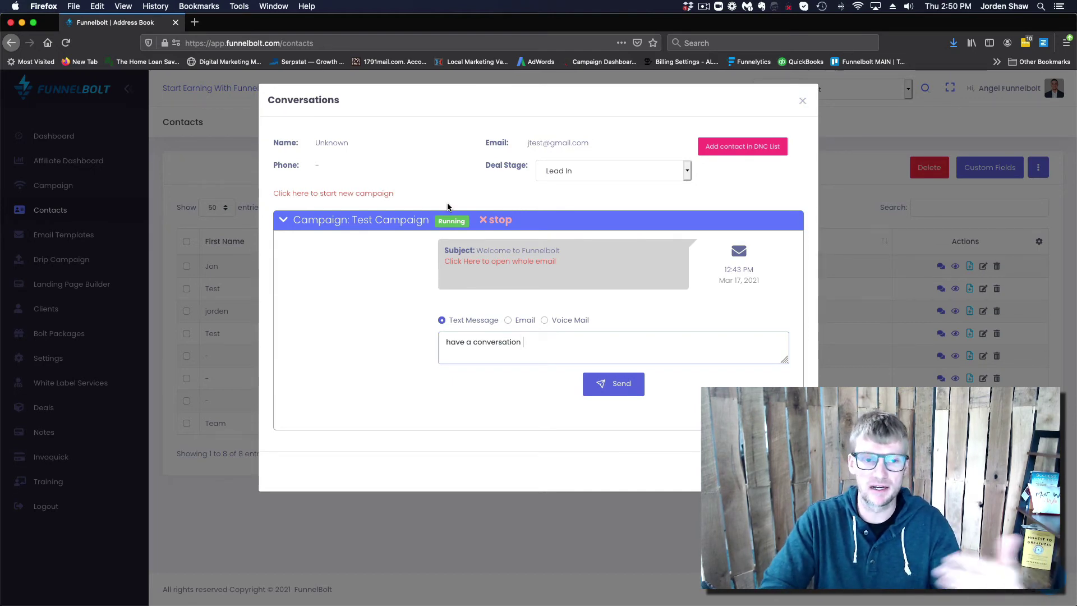
# Close the Conversations dialog and switch to the Deals board.
pyautogui.click(803, 103)
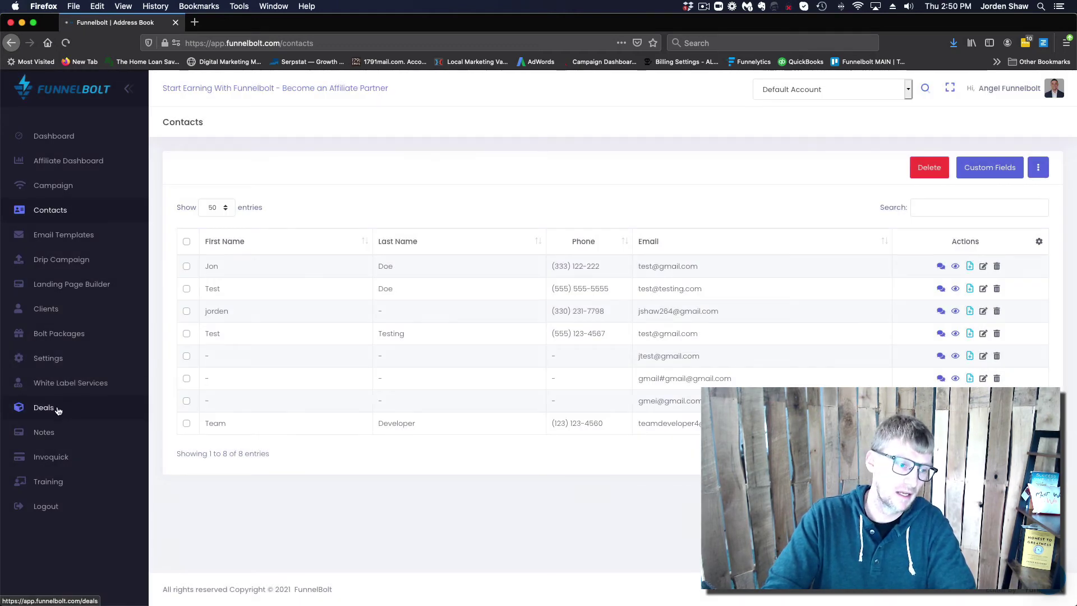
pyautogui.click(58, 409)
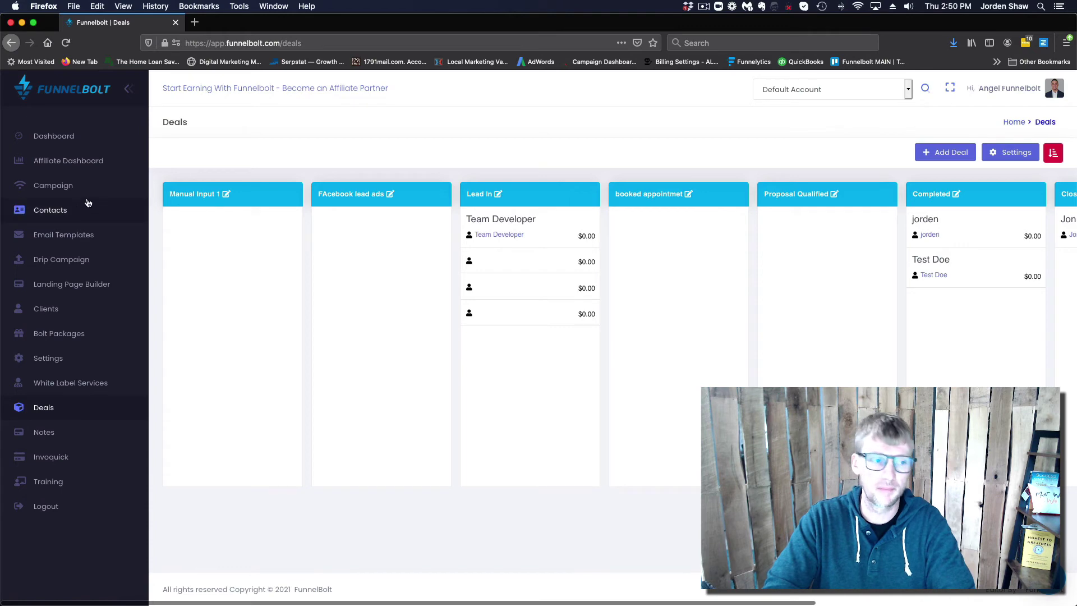
# Go back to the Campaign list from the sidebar.
pyautogui.click(66, 190)
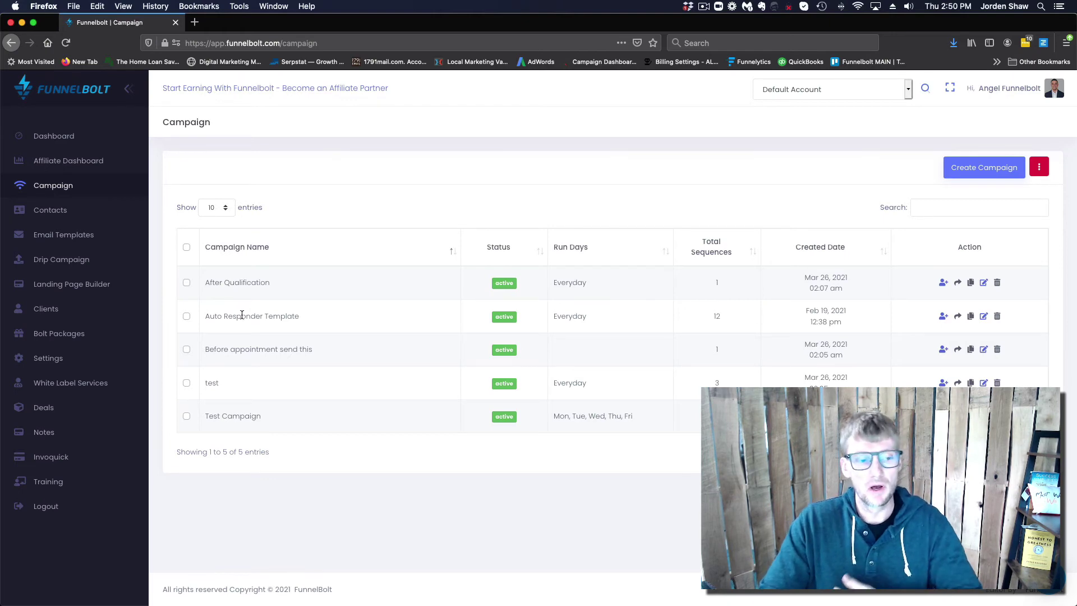
# Select the 'Auto Responder Template' text in the Campaign Name column.
pyautogui.moveTo(205, 317); pyautogui.dragTo(299, 314)
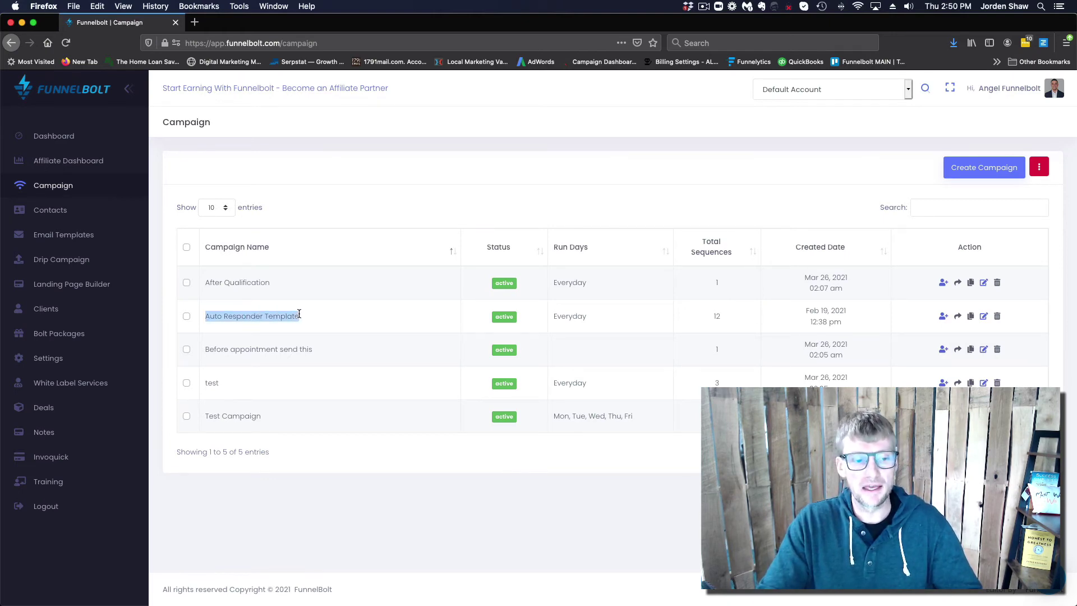